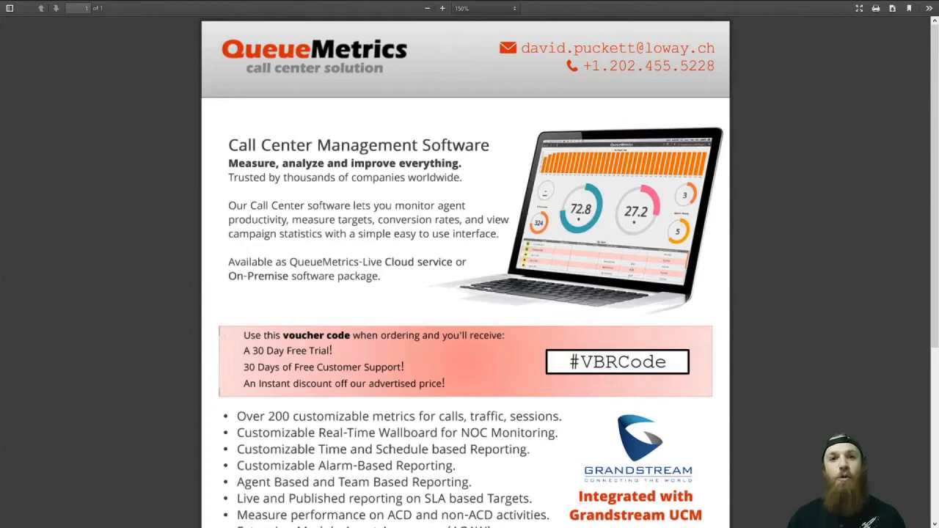
Step: Log in as admin with the password copied from the notes, then quit the Setup Wizard
{"action": "scroll", "coordinate": [466, 271], "scroll_direction": "down", "scroll_amount": 5}
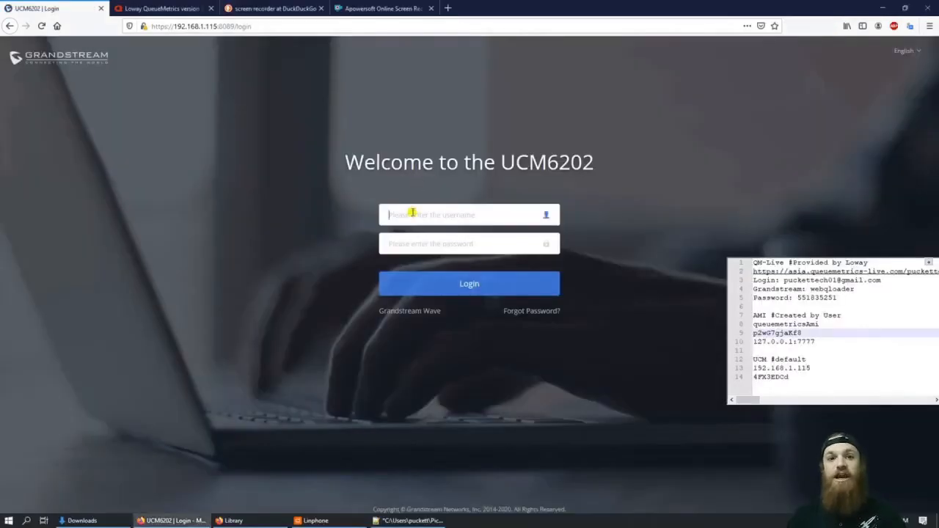
{"action": "type", "text": "admin"}
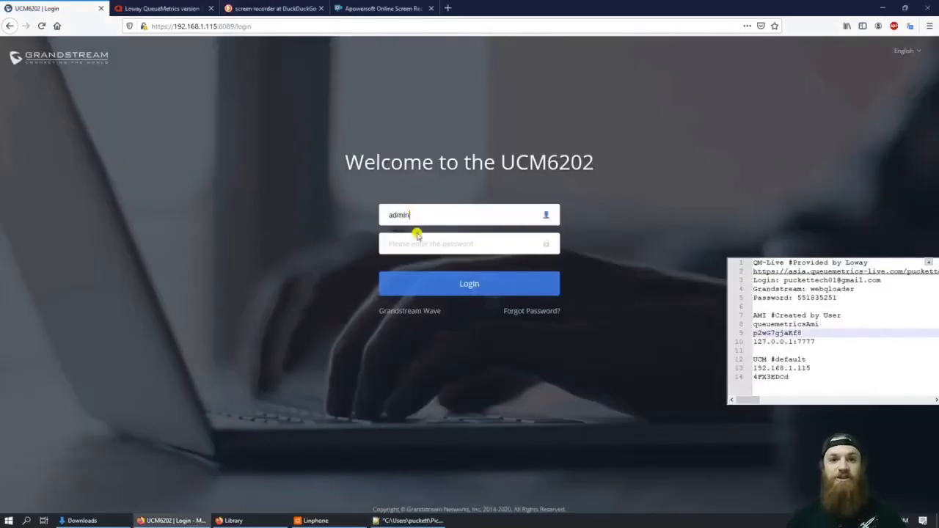
{"action": "left_click", "coordinate": [475, 244]}
{"action": "left_click_drag", "start_coordinate": [797, 380], "coordinate": [747, 380]}
{"action": "key", "text": "ctrl+c"}
{"action": "left_click", "coordinate": [456, 250]}
{"action": "key", "text": "ctrl+v"}
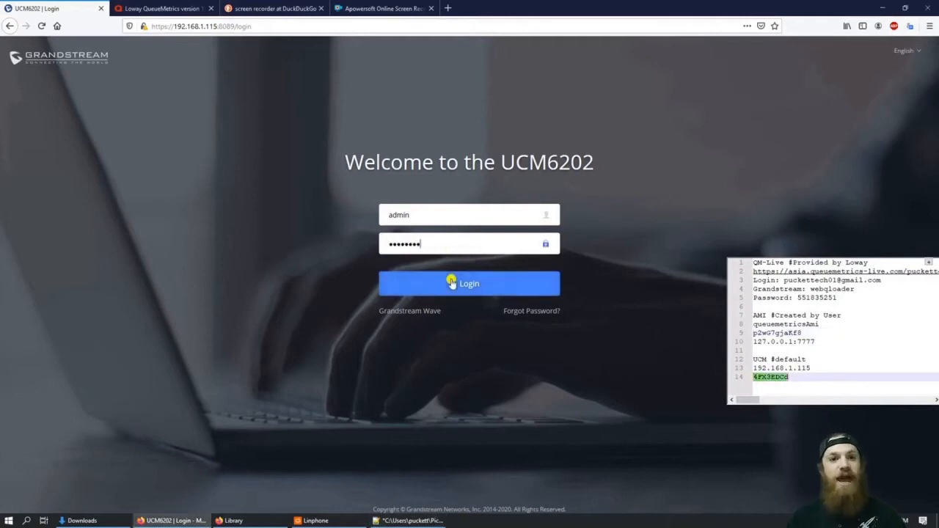
{"action": "left_click", "coordinate": [451, 283]}
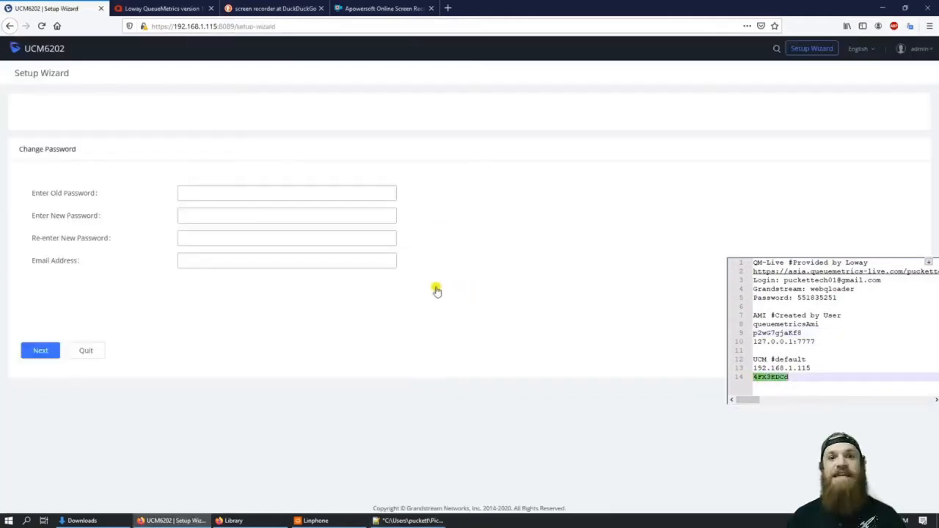
{"action": "left_click", "coordinate": [90, 352]}
{"action": "left_click", "coordinate": [490, 175]}
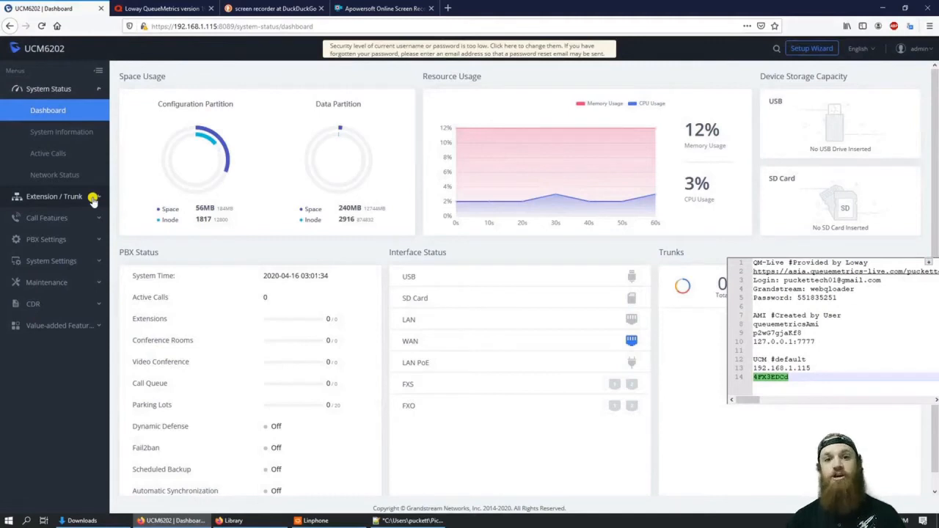
Step: Start adding extensions under Extension / Trunk > Extensions and choose the Batch add method
{"action": "left_click", "coordinate": [73, 197]}
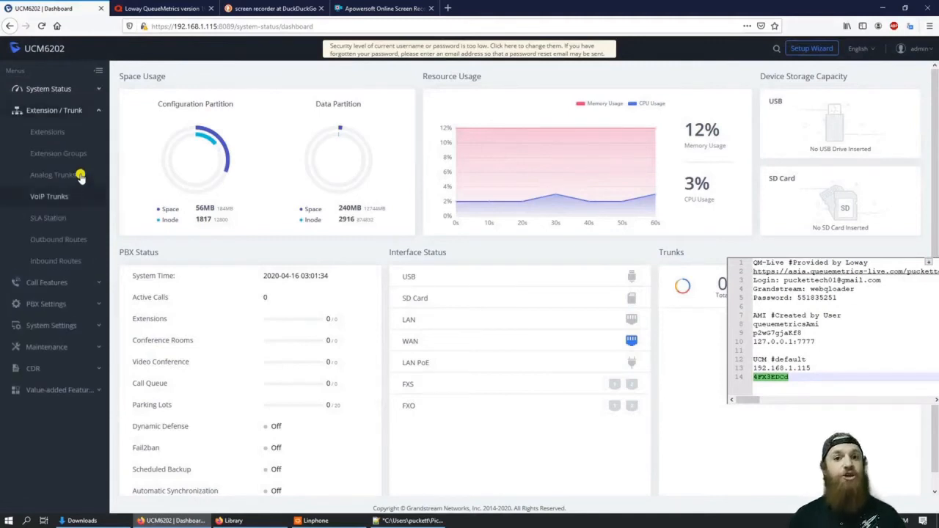
{"action": "left_click", "coordinate": [44, 131]}
{"action": "left_click", "coordinate": [135, 98]}
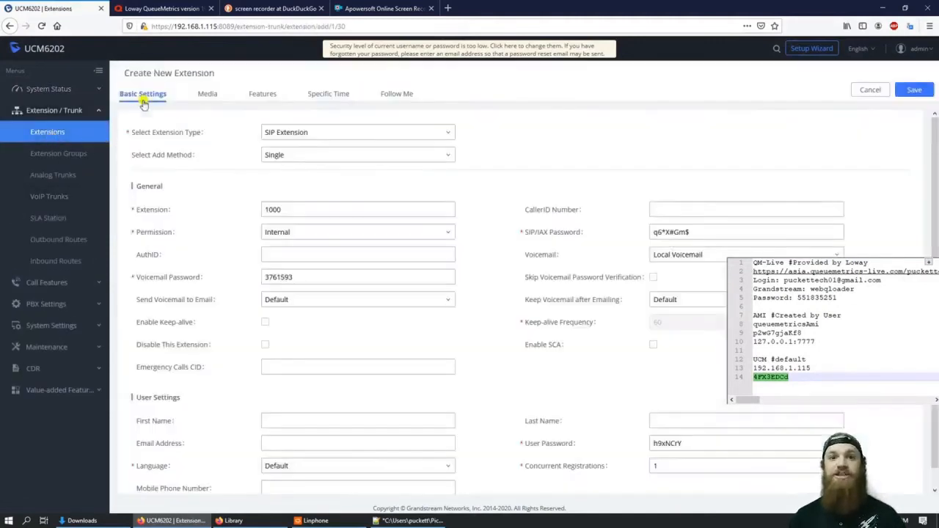
{"action": "left_click", "coordinate": [289, 155]}
{"action": "left_click", "coordinate": [275, 191]}
Step: Enter the shared SIP/IAX password and save the batch of extensions 1000–1004
{"action": "left_click_drag", "start_coordinate": [675, 253], "coordinate": [644, 255]}
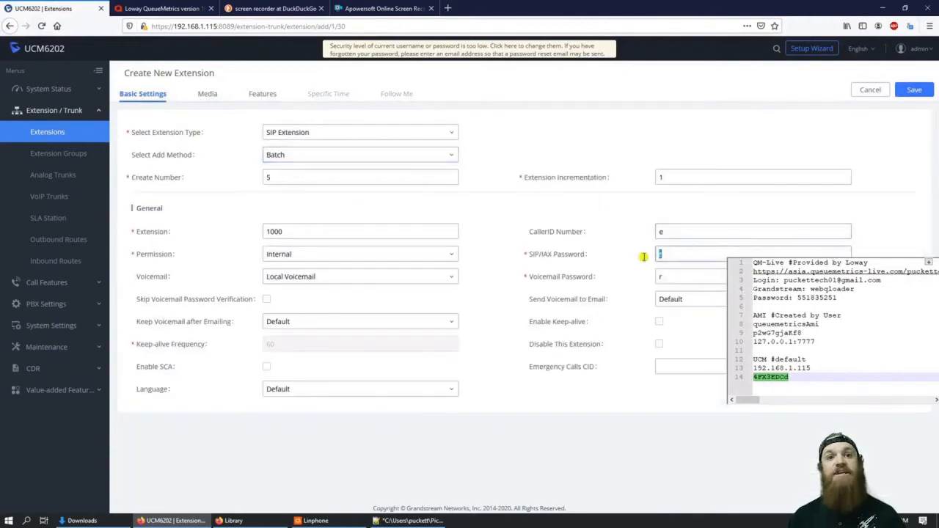
{"action": "type", "text": "pa55word"}
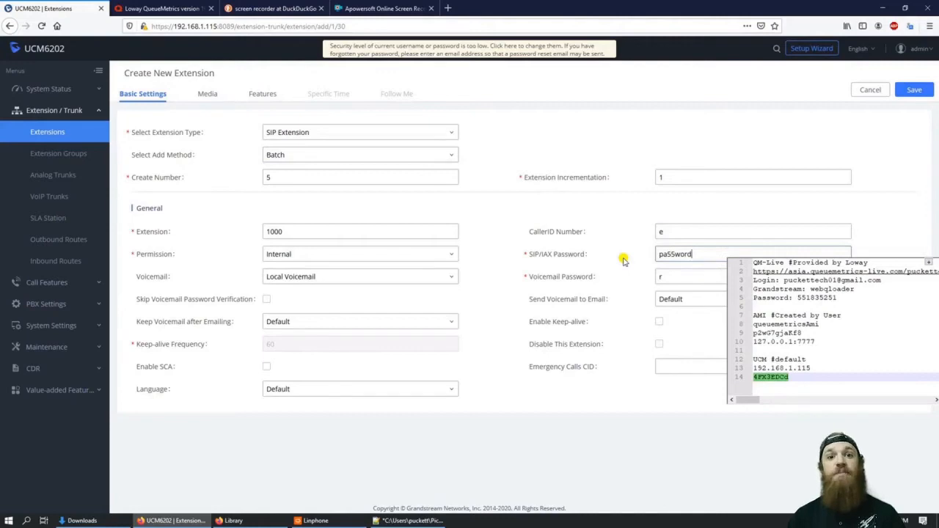
{"action": "left_click", "coordinate": [910, 90]}
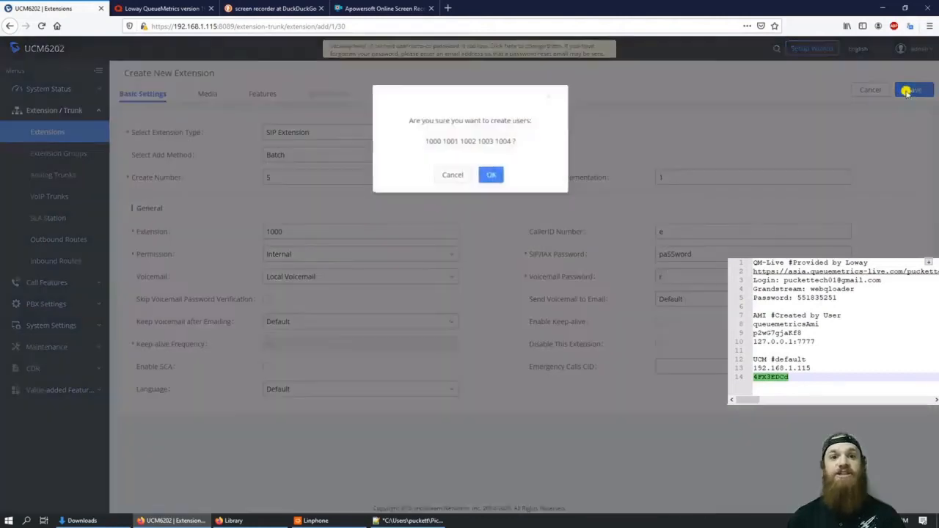
{"action": "left_click", "coordinate": [489, 174]}
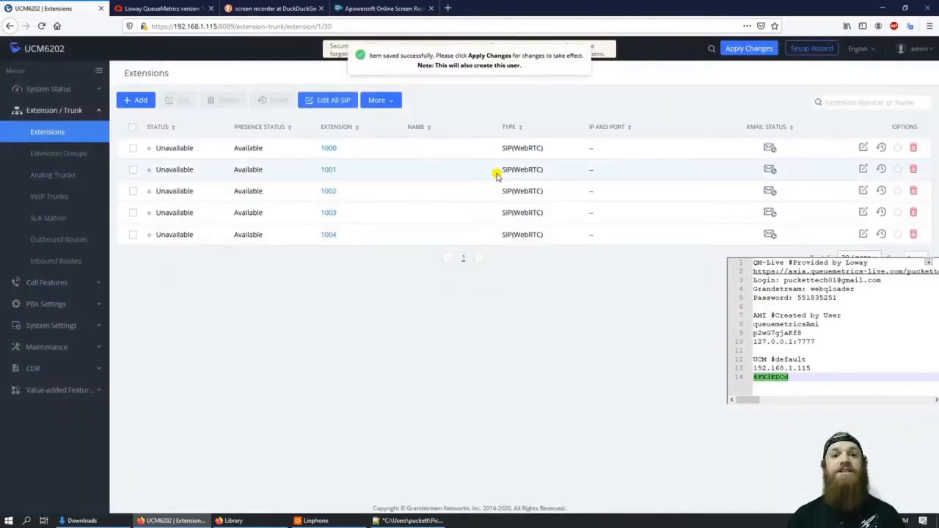
{"action": "left_click", "coordinate": [46, 281]}
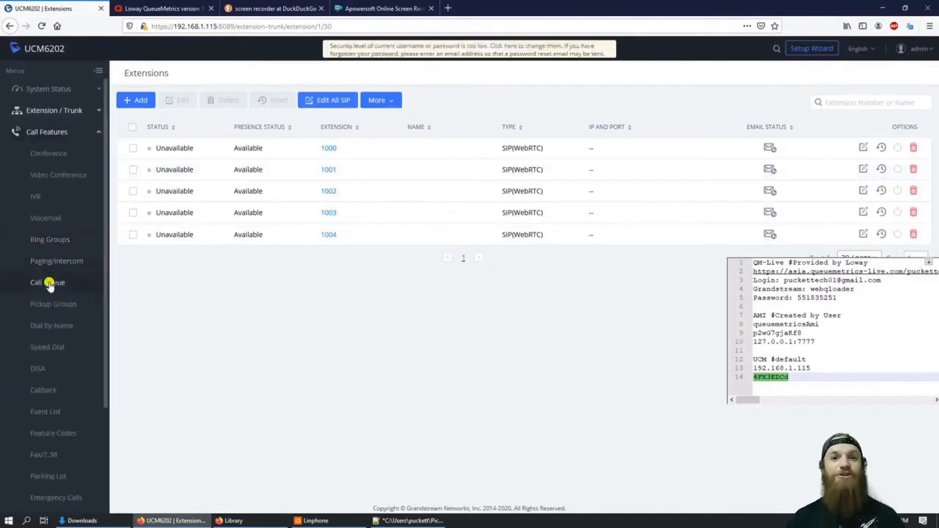
Step: Add call queues Queue01 (6500) and Queue02 (6501)
{"action": "left_click", "coordinate": [47, 282]}
{"action": "left_click", "coordinate": [135, 119]}
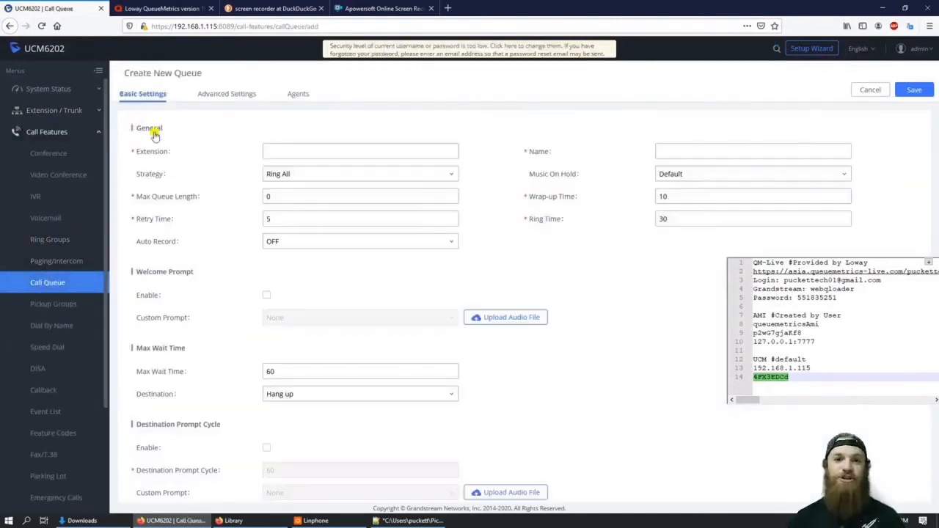
{"action": "left_click", "coordinate": [719, 152]}
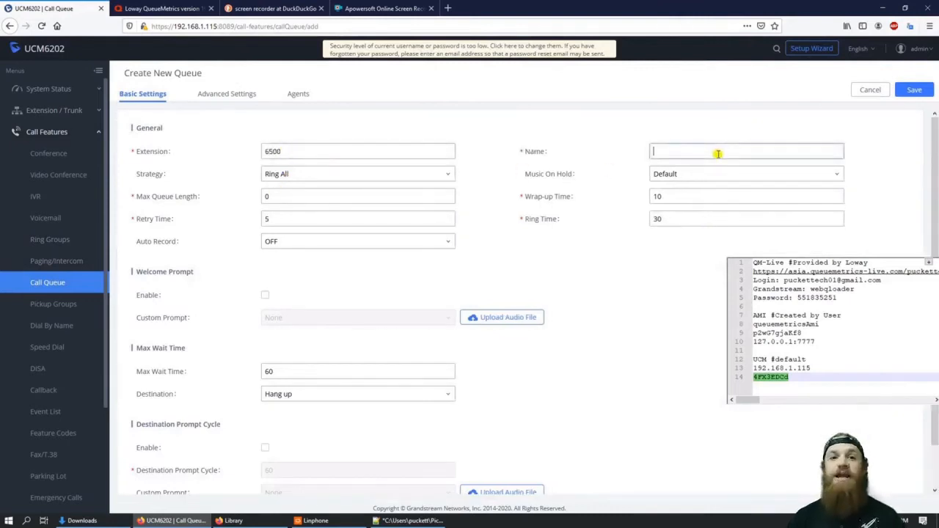
{"action": "type", "text": "Queue01"}
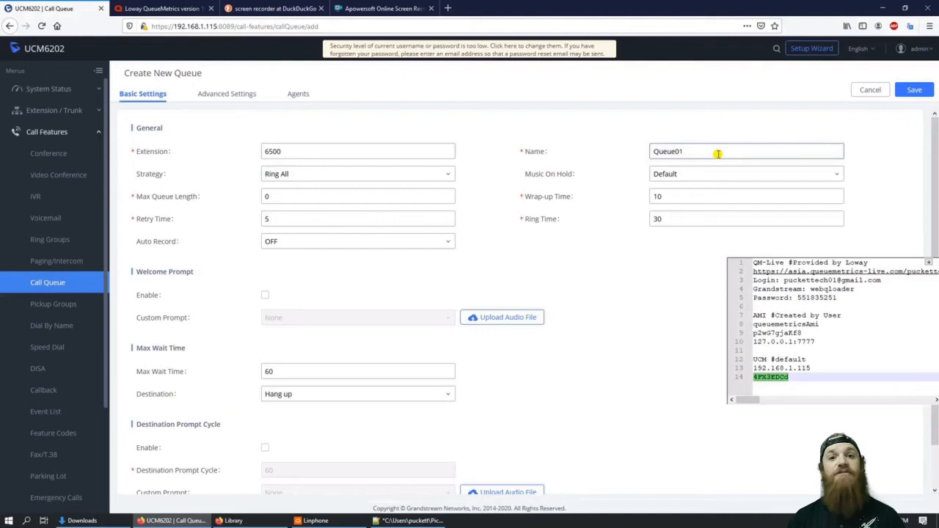
{"action": "left_click", "coordinate": [914, 89]}
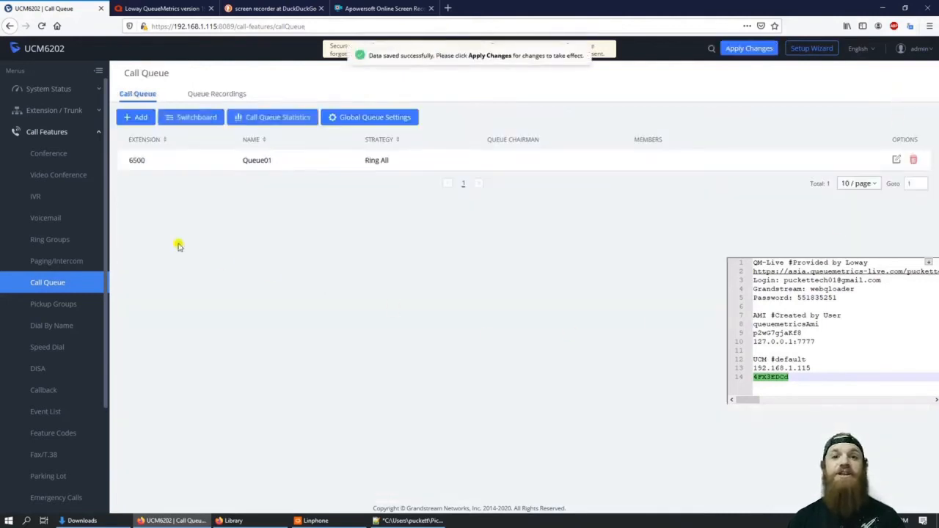
{"action": "left_click", "coordinate": [136, 118]}
{"action": "left_click", "coordinate": [685, 149]}
{"action": "type", "text": "Queue02"}
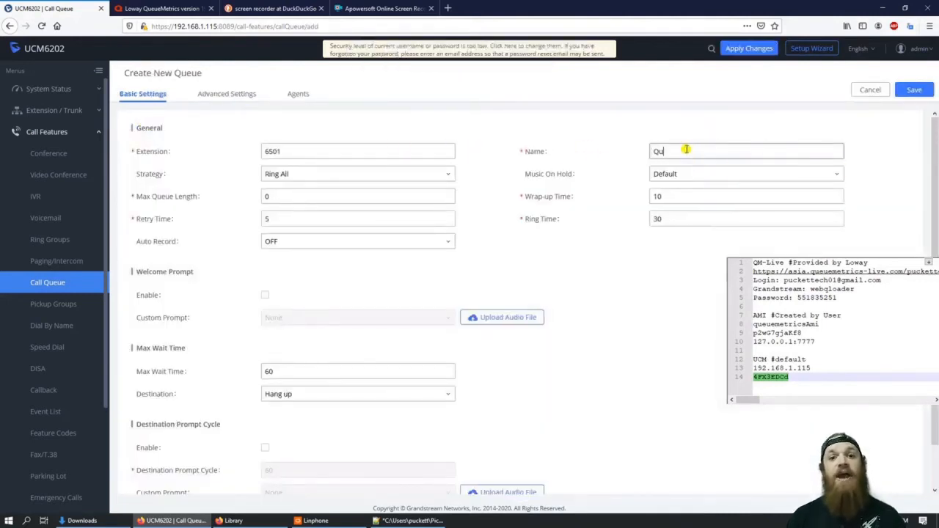
{"action": "key", "text": "Return"}
Step: In Global Queue Settings, set agent login suffix 11 and logout suffix 22, and save
{"action": "left_click", "coordinate": [392, 121]}
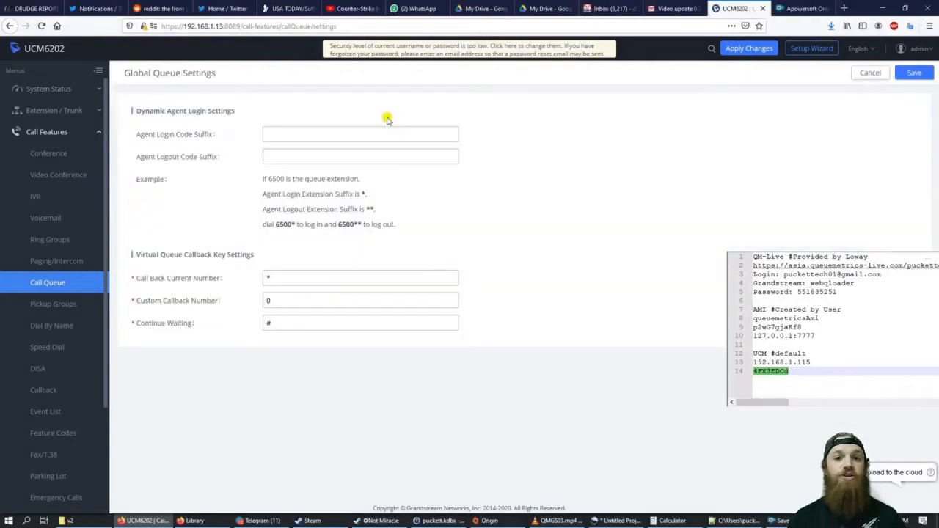
{"action": "left_click", "coordinate": [270, 134]}
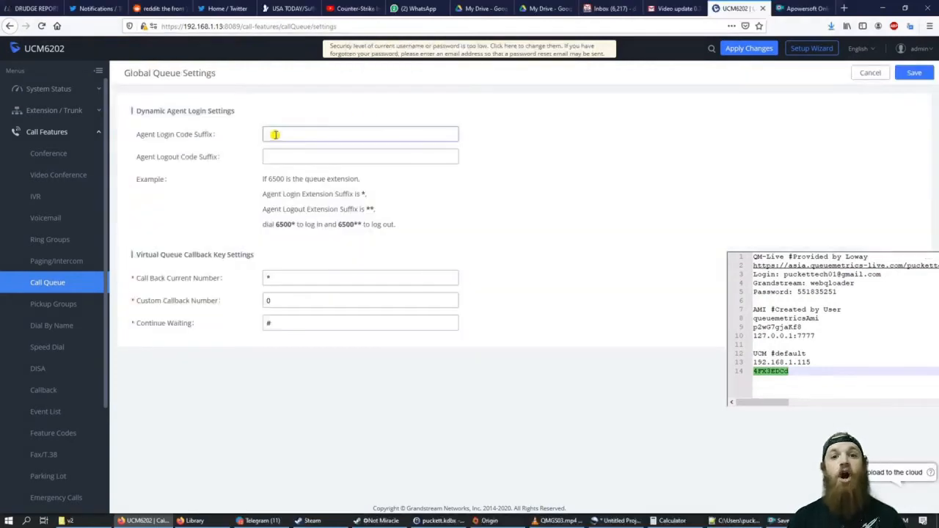
{"action": "type", "text": "11"}
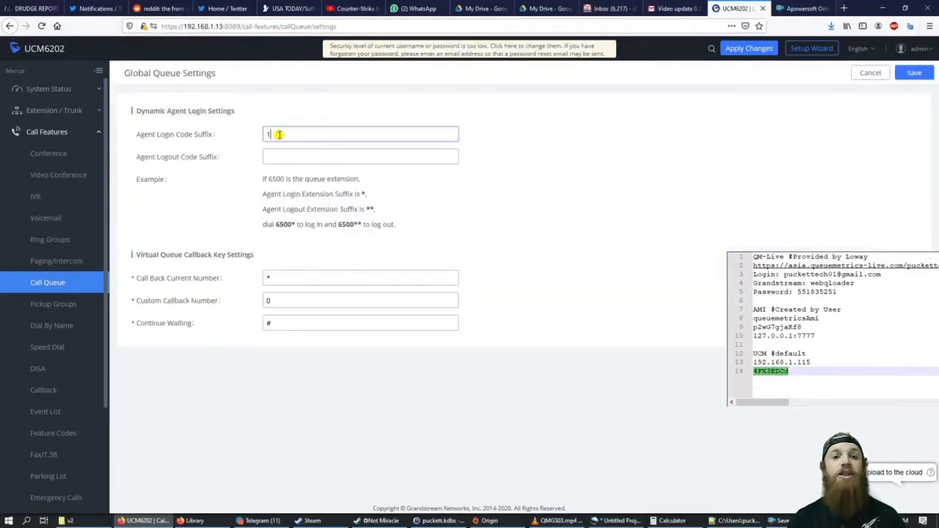
{"action": "left_click", "coordinate": [286, 157]}
{"action": "type", "text": "22"}
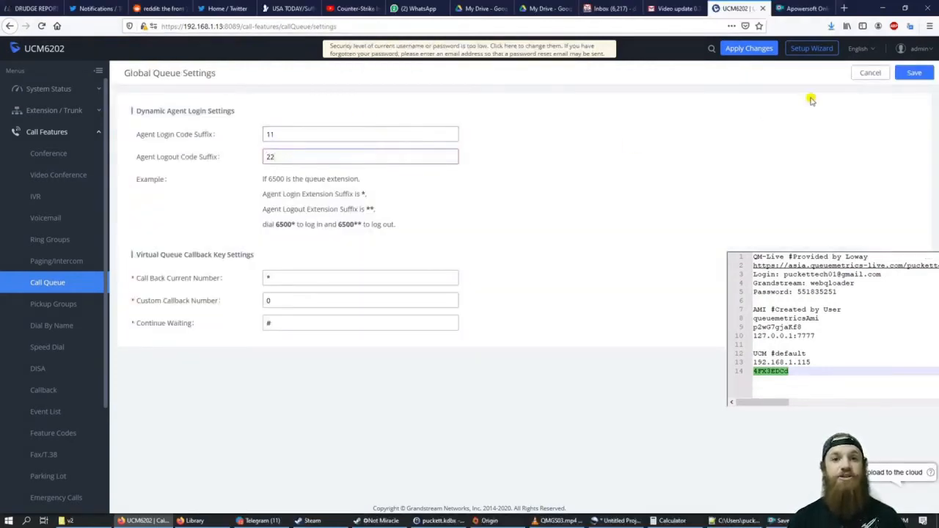
{"action": "left_click", "coordinate": [914, 73]}
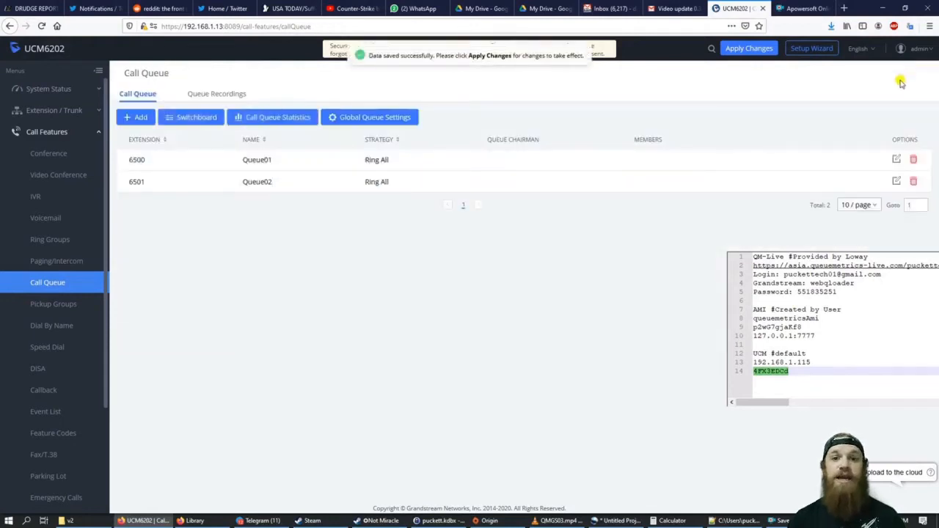
Step: Apply pending changes, enable QueueMetrics integration and paste in the QueueMetrics Live URL
{"action": "left_click", "coordinate": [747, 53]}
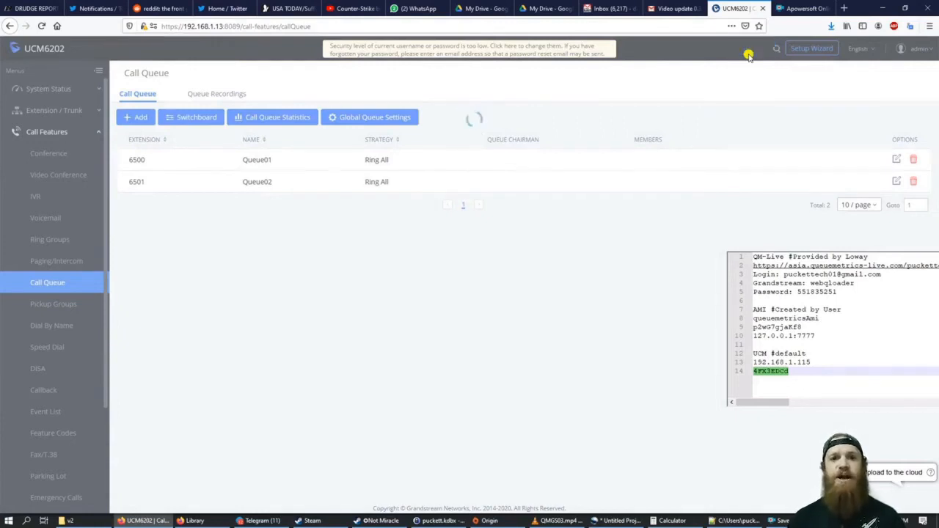
{"action": "scroll", "coordinate": [58, 367], "scroll_direction": "down", "scroll_amount": 3}
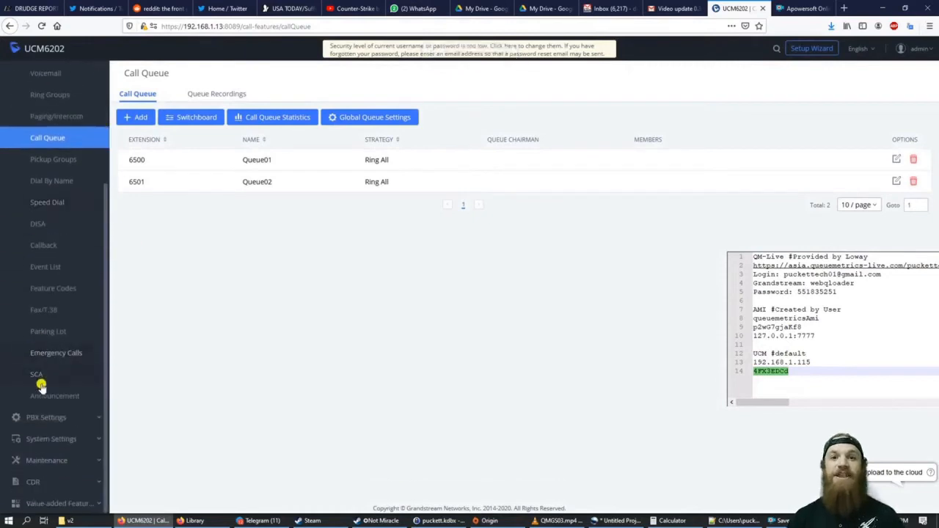
{"action": "left_click", "coordinate": [68, 504]}
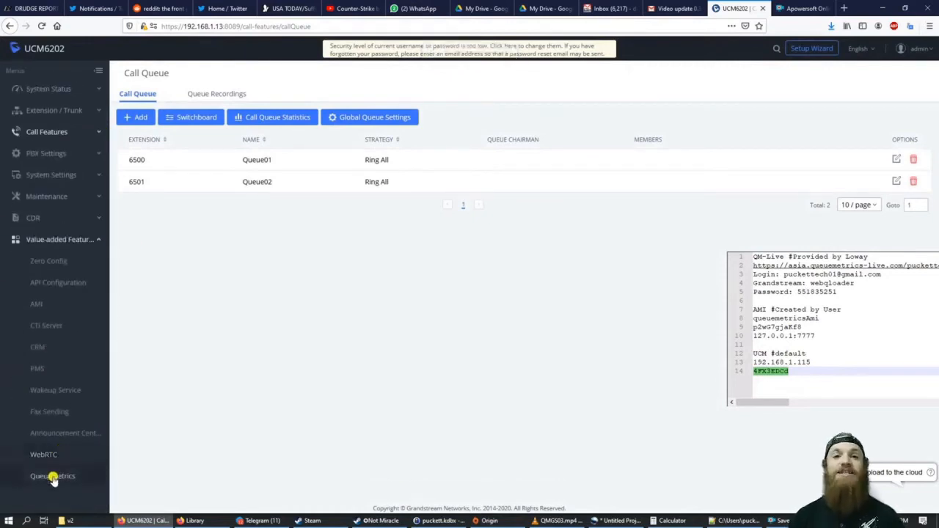
{"action": "left_click", "coordinate": [53, 476]}
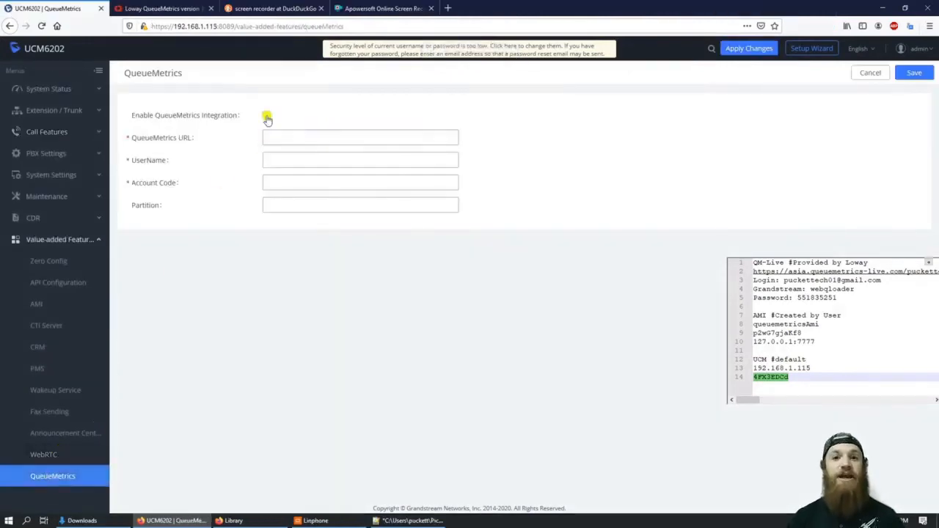
{"action": "left_click", "coordinate": [266, 116]}
{"action": "left_click_drag", "start_coordinate": [870, 264], "coordinate": [753, 281]}
{"action": "key", "text": "ctrl+c"}
{"action": "left_click", "coordinate": [274, 137]}
{"action": "key", "text": "ctrl+v"}
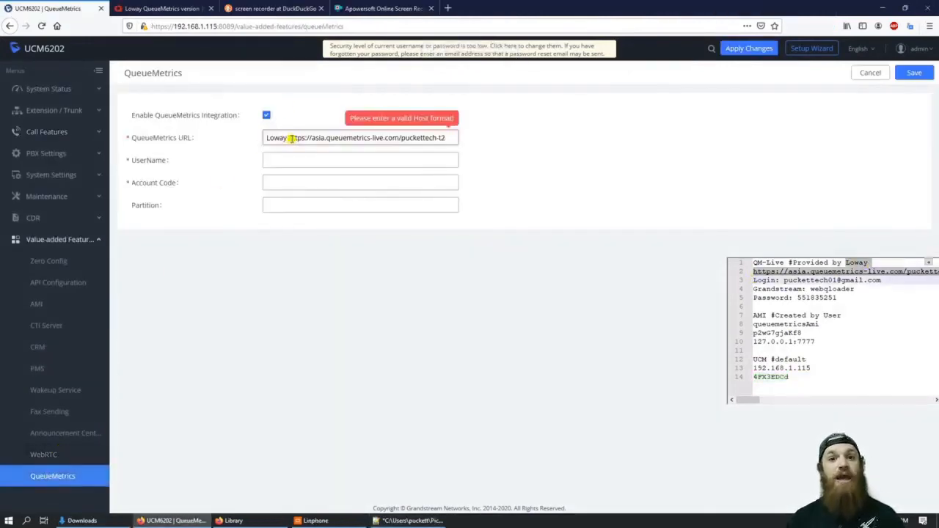
Step: Fill in the loader user name and the account password as Account Code, then save
{"action": "left_click", "coordinate": [273, 162]}
{"action": "double_click", "coordinate": [831, 289]}
{"action": "key", "text": "ctrl+c"}
{"action": "left_click", "coordinate": [384, 160]}
{"action": "key", "text": "ctrl+v"}
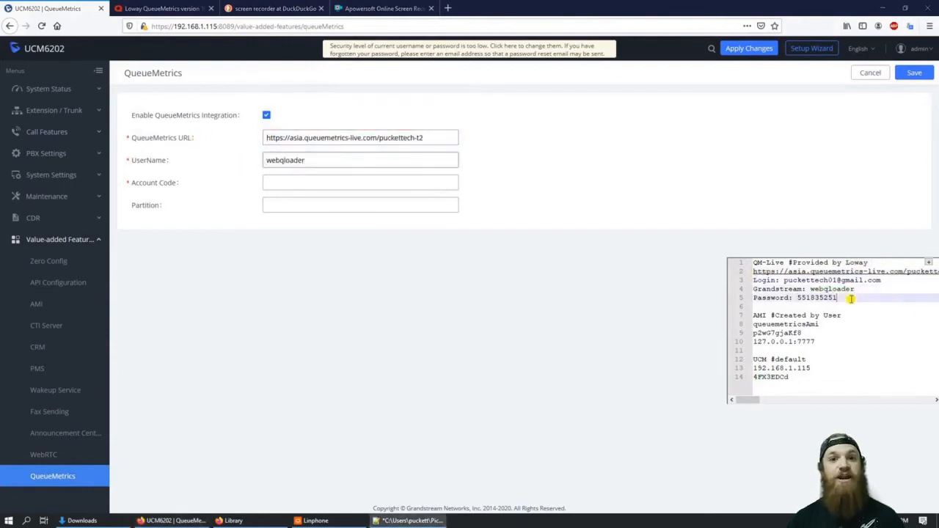
{"action": "left_click_drag", "start_coordinate": [849, 298], "coordinate": [799, 298]}
{"action": "key", "text": "ctrl+c"}
{"action": "left_click", "coordinate": [346, 182]}
{"action": "key", "text": "ctrl+v"}
{"action": "left_click", "coordinate": [914, 72]}
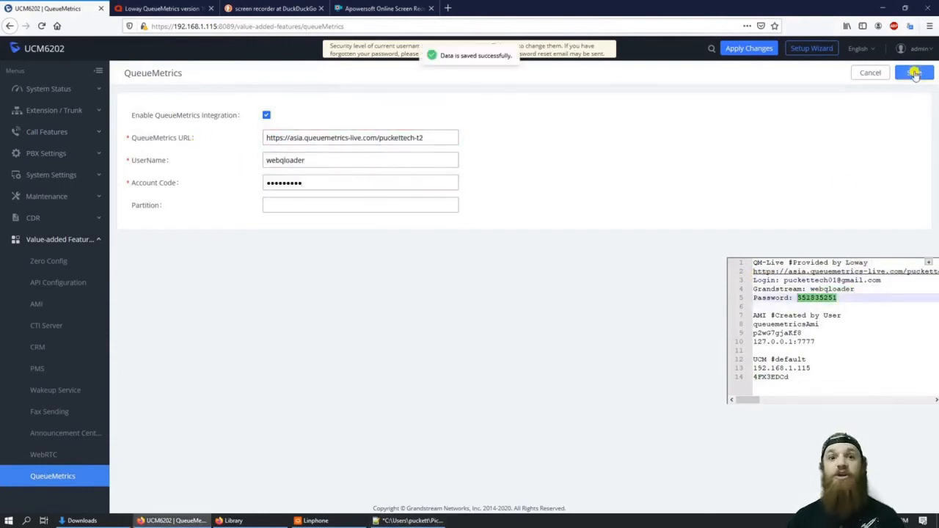
{"action": "left_click", "coordinate": [57, 303]}
Step: Add a new AMI user with the QueueMetrics user name and password from the notes
{"action": "left_click", "coordinate": [136, 101]}
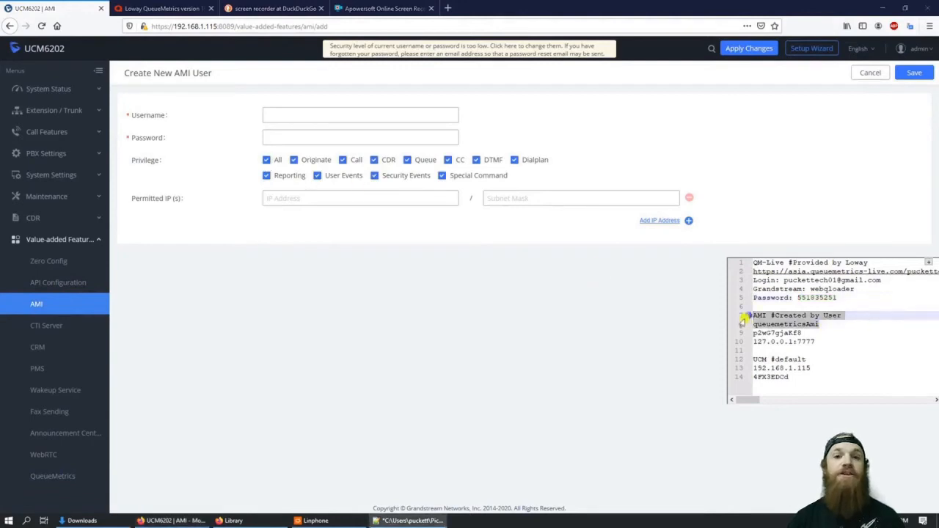
{"action": "double_click", "coordinate": [785, 324]}
{"action": "left_click", "coordinate": [334, 111]}
{"action": "key", "text": "ctrl+v"}
{"action": "left_click_drag", "start_coordinate": [803, 334], "coordinate": [751, 334]}
{"action": "key", "text": "ctrl+c"}
{"action": "left_click", "coordinate": [371, 136]}
{"action": "key", "text": "ctrl+v"}
Step: Restrict the AMI user to permitted IP 127.0.0.1 with mask 255.255.255.0 and save
{"action": "left_click", "coordinate": [342, 203]}
{"action": "type", "text": "127.0.0.1"}
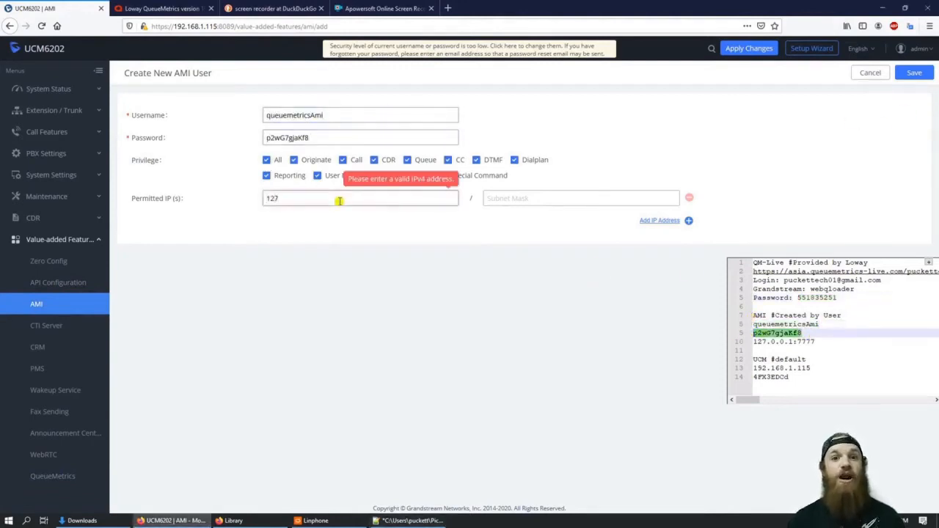
{"action": "key", "text": "Tab"}
{"action": "type", "text": "255.255.255.0"}
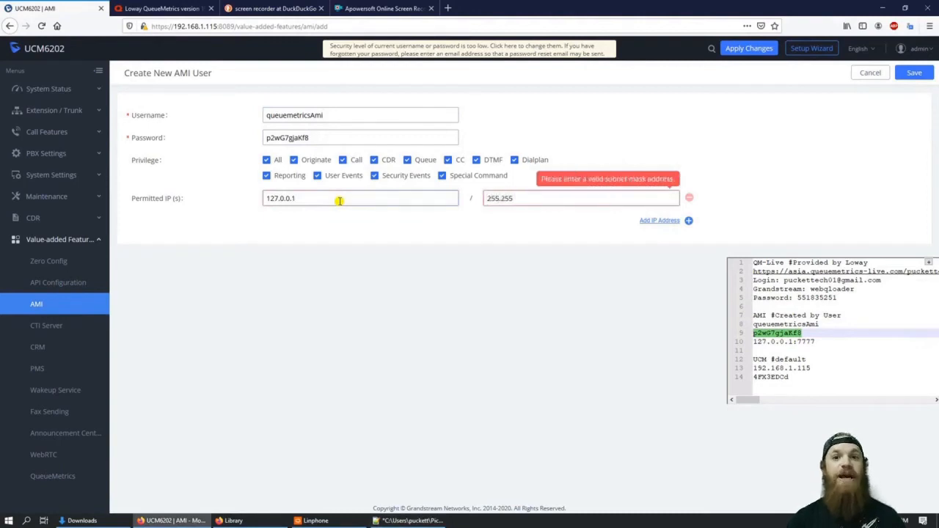
{"action": "left_click", "coordinate": [914, 72]}
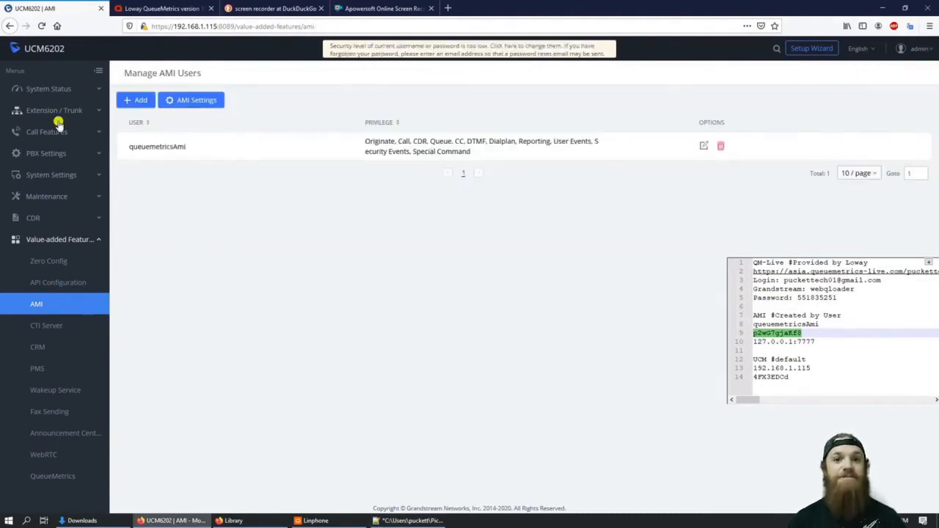
{"action": "left_click", "coordinate": [57, 114]}
Step: Reboot the PBX from Maintenance > System Cleanup / Reset and confirm
{"action": "left_click", "coordinate": [82, 394]}
{"action": "left_click", "coordinate": [67, 176]}
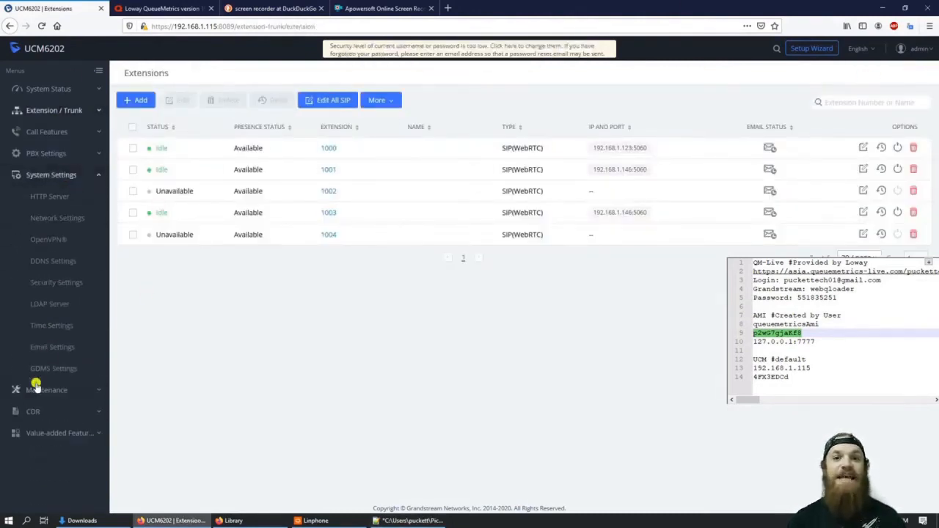
{"action": "left_click", "coordinate": [37, 387]}
{"action": "left_click", "coordinate": [55, 369]}
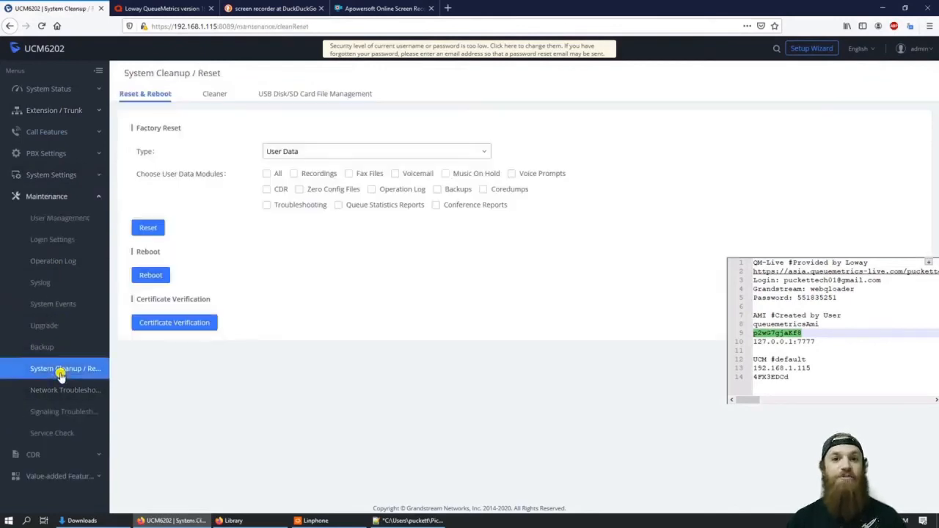
{"action": "left_click", "coordinate": [150, 275]}
{"action": "left_click", "coordinate": [492, 176]}
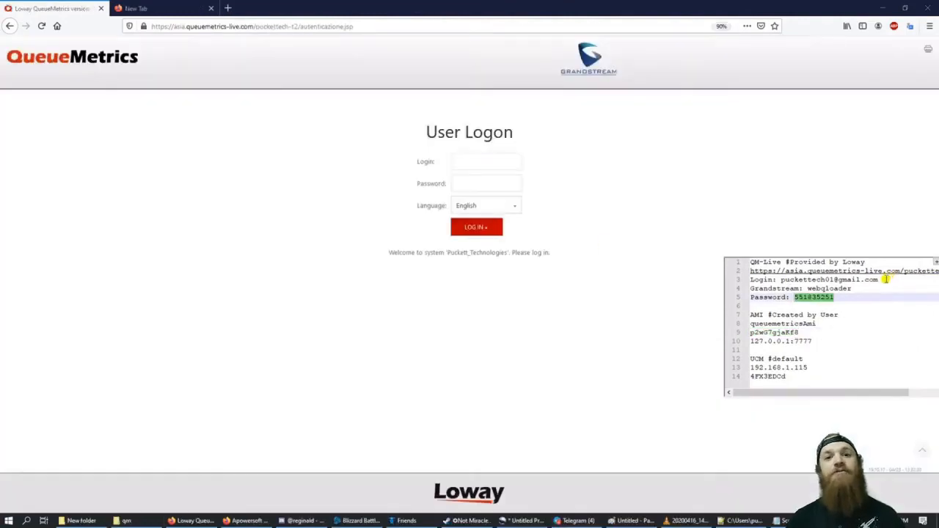
{"action": "left_click_drag", "start_coordinate": [886, 280], "coordinate": [779, 280]}
Step: Log in to QueueMetrics Live with the login and password from the notes
{"action": "key", "text": "ctrl+c"}
{"action": "left_click", "coordinate": [498, 167]}
{"action": "key", "text": "ctrl+v"}
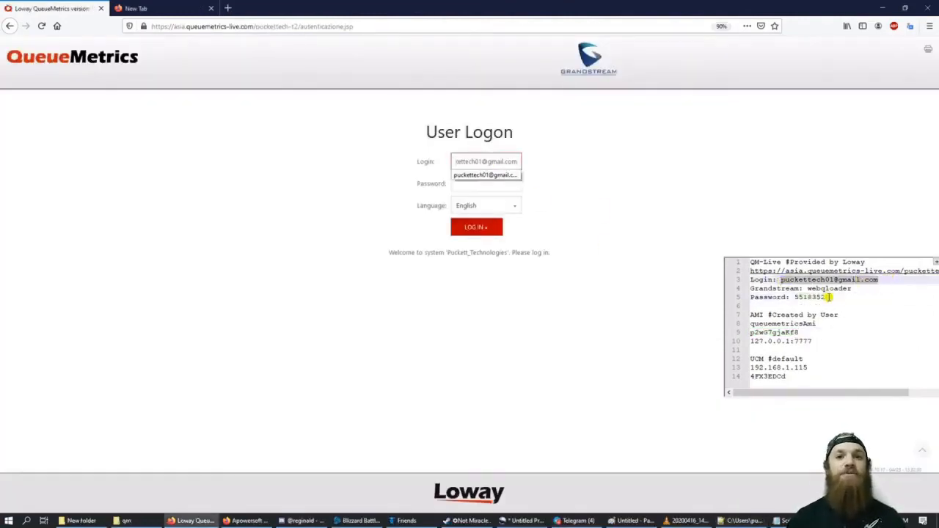
{"action": "left_click_drag", "start_coordinate": [833, 297], "coordinate": [793, 297]}
{"action": "key", "text": "ctrl+c"}
{"action": "left_click", "coordinate": [498, 184]}
{"action": "key", "text": "ctrl+v"}
{"action": "left_click", "coordinate": [481, 226]}
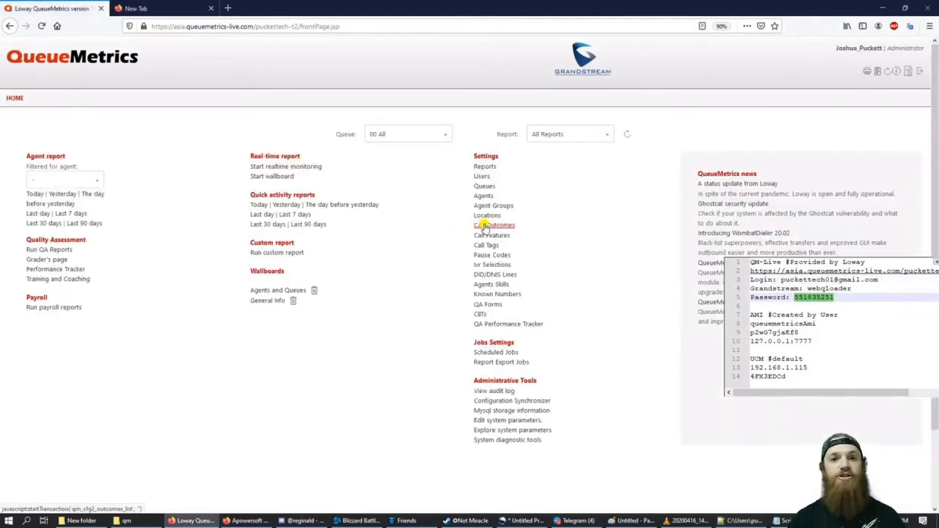
Step: Delete the sample users Agent/101 and Agent/102, then select all known agents
{"action": "left_click", "coordinate": [479, 176]}
{"action": "left_click", "coordinate": [308, 261]}
{"action": "left_click", "coordinate": [307, 275]}
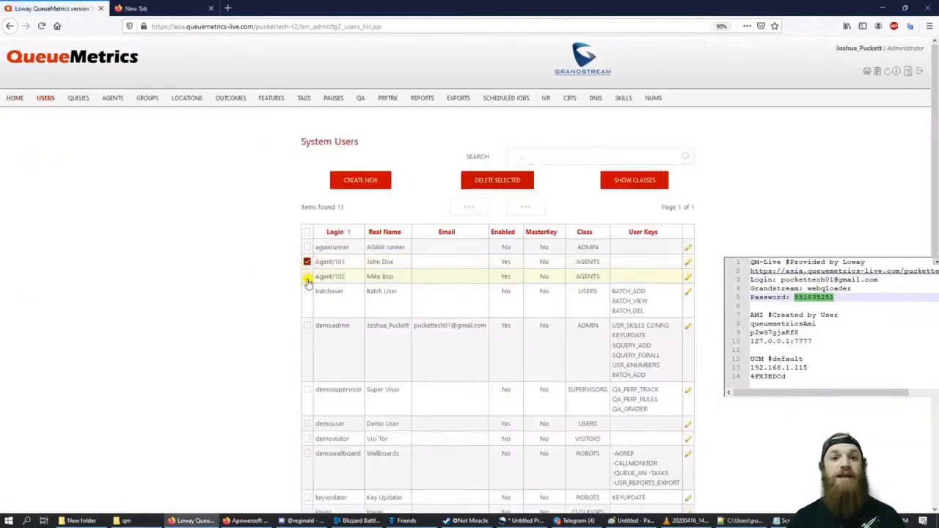
{"action": "left_click", "coordinate": [492, 185]}
{"action": "left_click", "coordinate": [114, 98]}
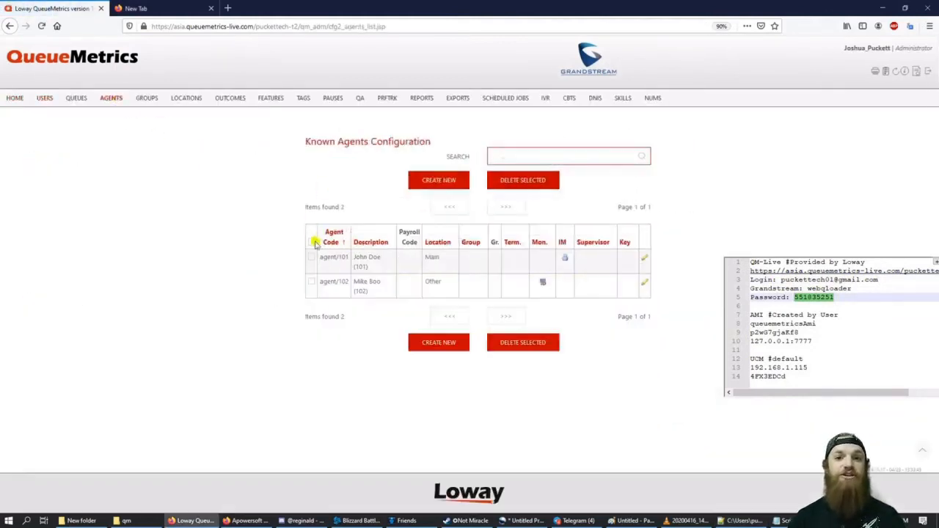
{"action": "left_click", "coordinate": [311, 241]}
Step: Delete the selected sample agents and all three sample queues
{"action": "left_click", "coordinate": [543, 182]}
{"action": "left_click", "coordinate": [76, 98]}
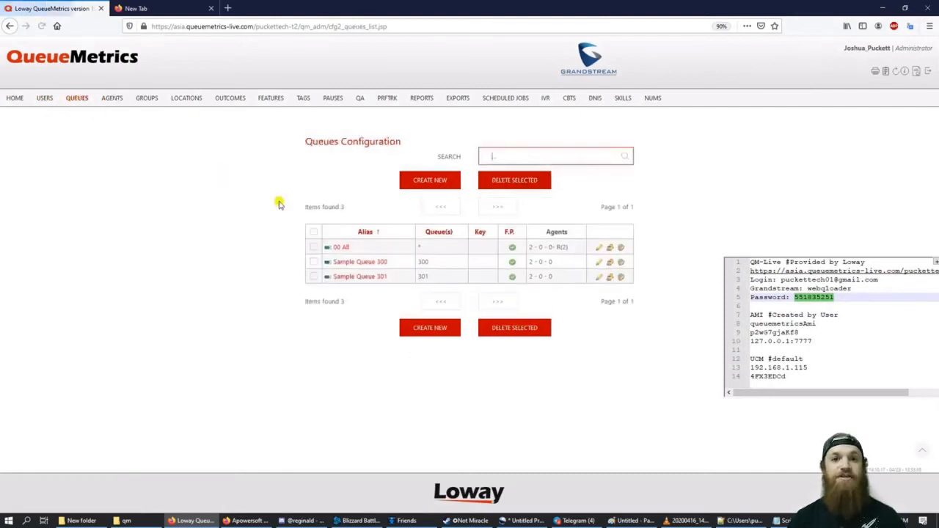
{"action": "left_click", "coordinate": [314, 232]}
{"action": "left_click", "coordinate": [509, 181]}
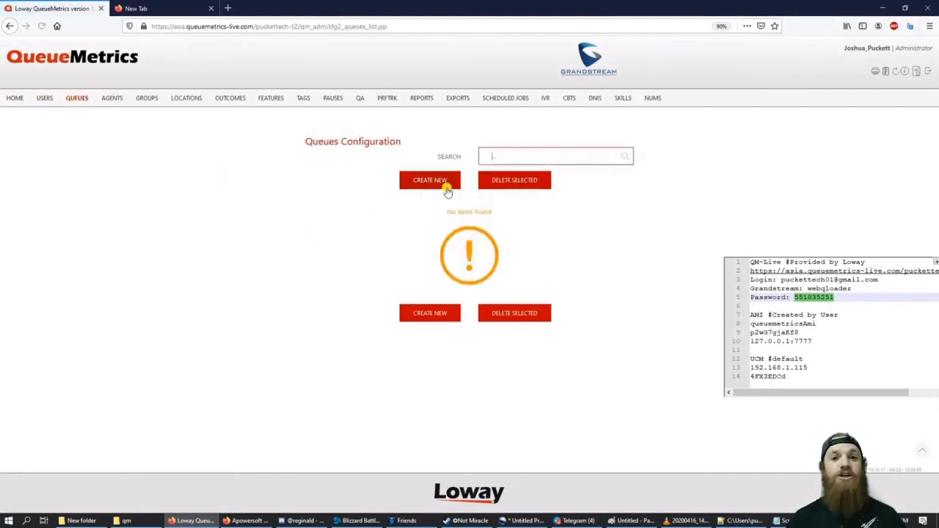
Step: Create a new queue named 'All' and save it
{"action": "left_click", "coordinate": [430, 181]}
{"action": "type", "text": "All"}
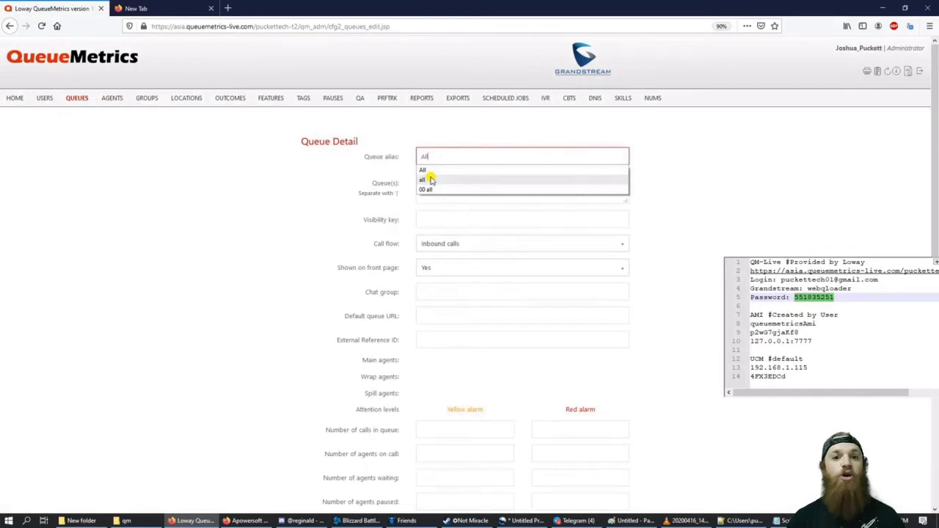
{"action": "left_click", "coordinate": [434, 196]}
{"action": "scroll", "coordinate": [330, 308], "scroll_direction": "down", "scroll_amount": 15}
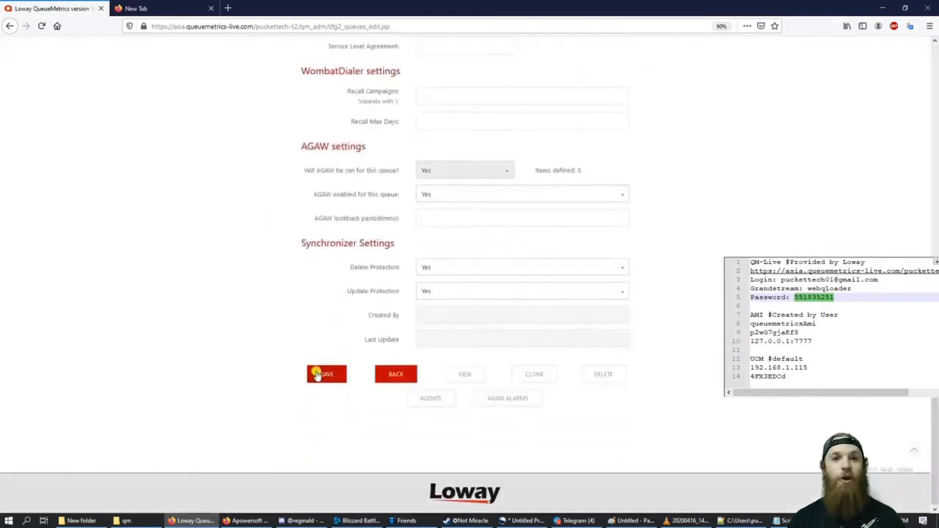
{"action": "left_click", "coordinate": [327, 372]}
{"action": "left_click", "coordinate": [14, 98]}
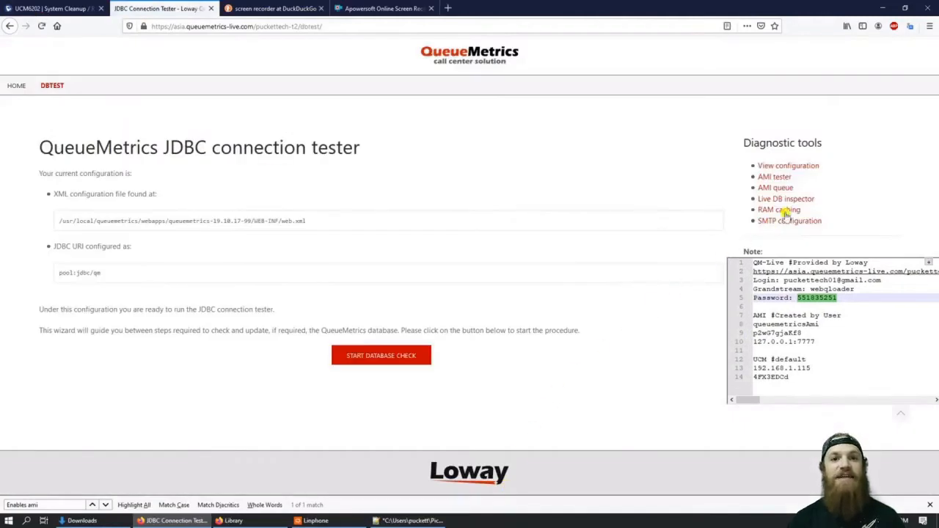
Step: Check partition P001 in the Live DB inspector, then open Edit system parameters from home
{"action": "left_click", "coordinate": [801, 199]}
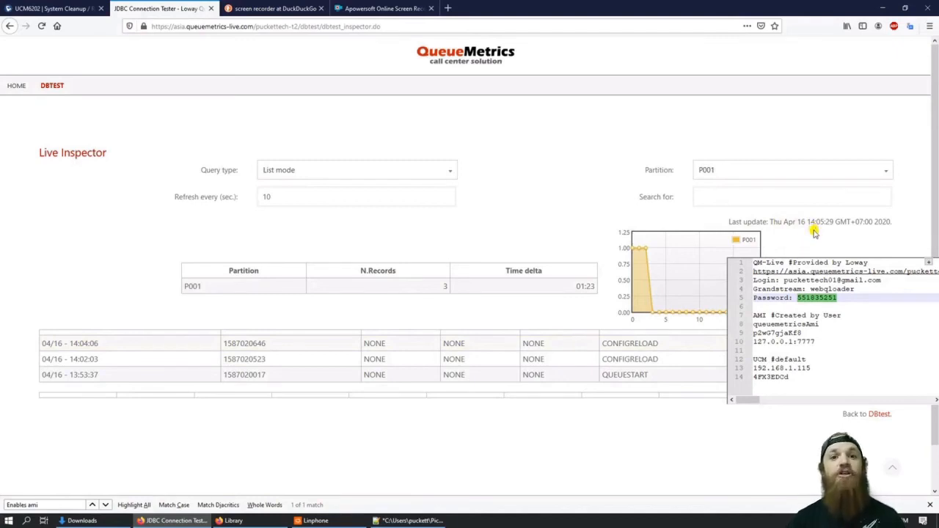
{"action": "left_click", "coordinate": [17, 86]}
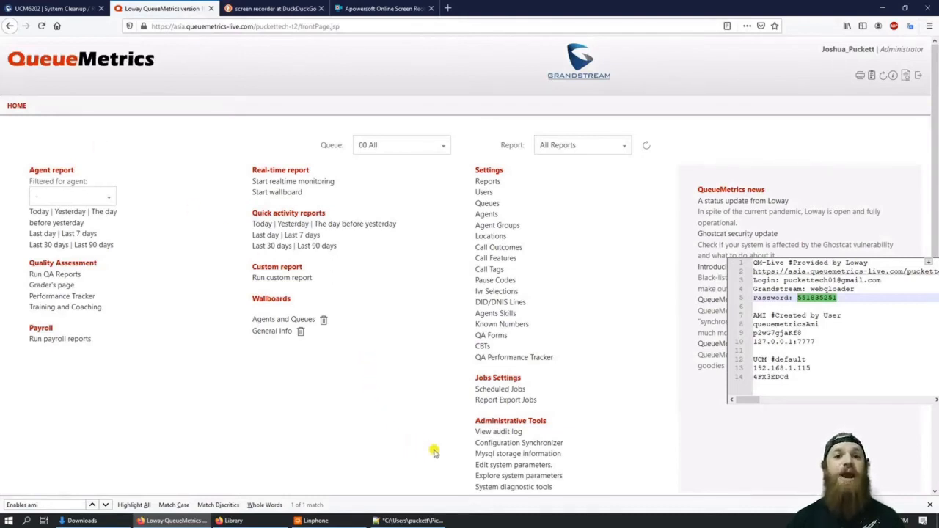
{"action": "left_click", "coordinate": [493, 466]}
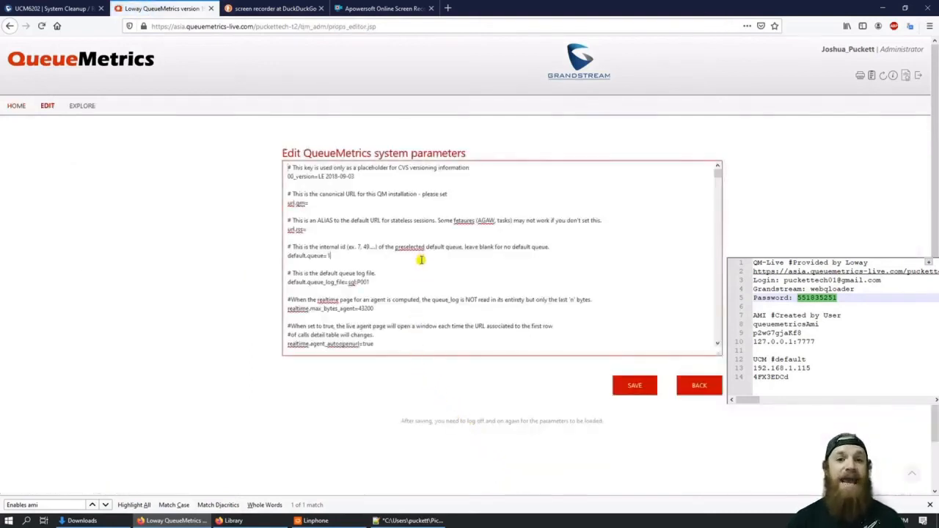
Step: Find the 'TCP AMI' entry and put the AMI user name and password into callfile.dir
{"action": "key", "text": "ctrl+f"}
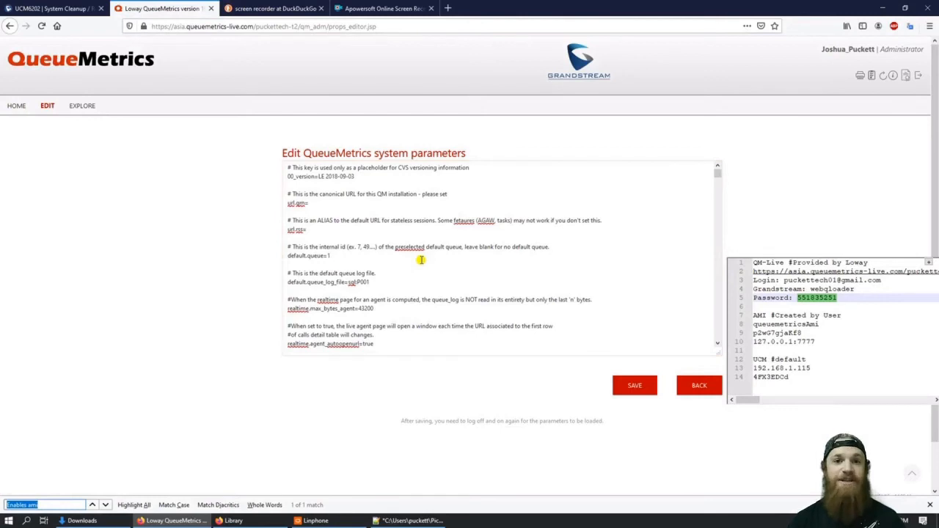
{"action": "type", "text": "TCP"}
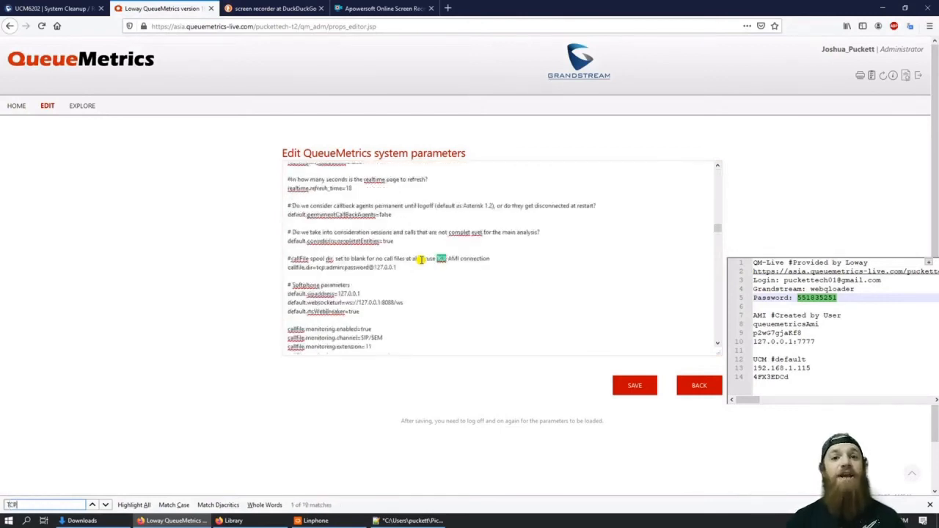
{"action": "type", "text": " AMI"}
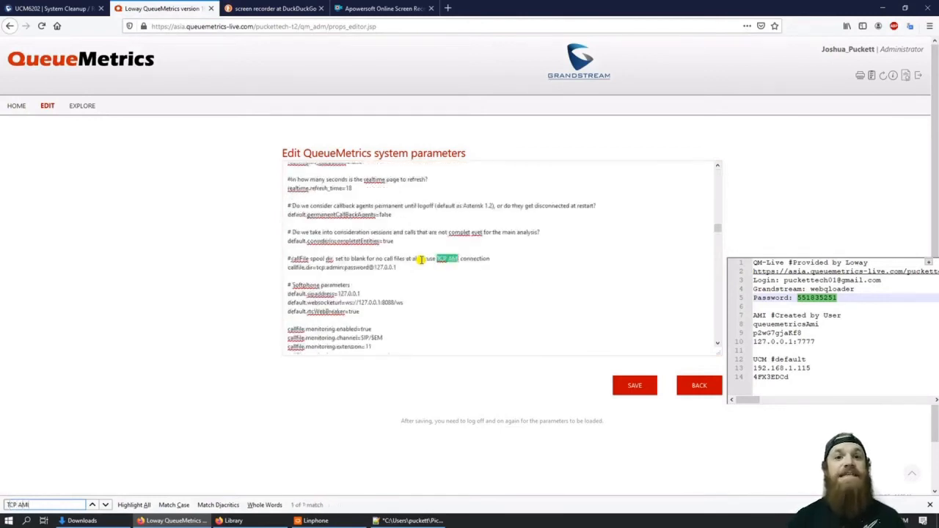
{"action": "left_click_drag", "start_coordinate": [820, 323], "coordinate": [753, 324]}
{"action": "key", "text": "ctrl+c"}
{"action": "left_click", "coordinate": [342, 267]}
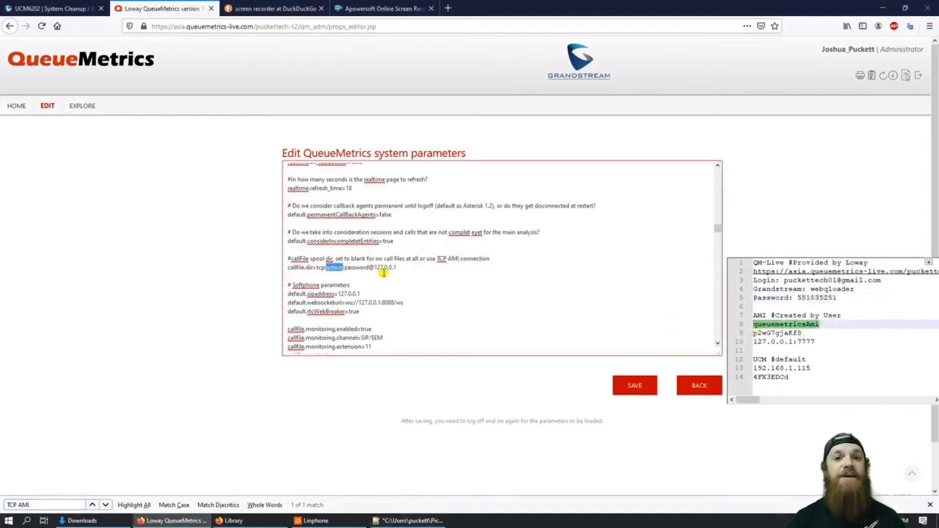
{"action": "key", "text": "ctrl+v"}
{"action": "left_click_drag", "start_coordinate": [803, 335], "coordinate": [750, 335]}
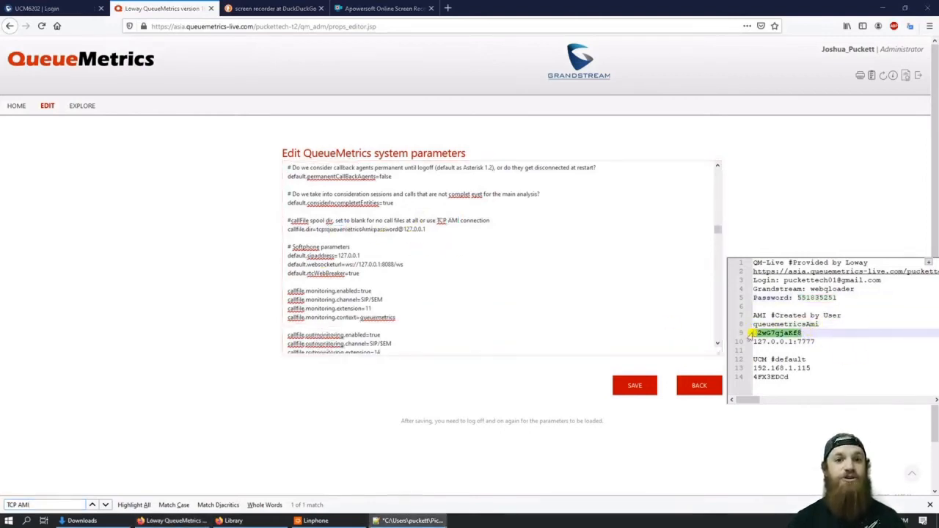
{"action": "key", "text": "ctrl+c"}
{"action": "double_click", "coordinate": [402, 229]}
{"action": "key", "text": "ctrl+v"}
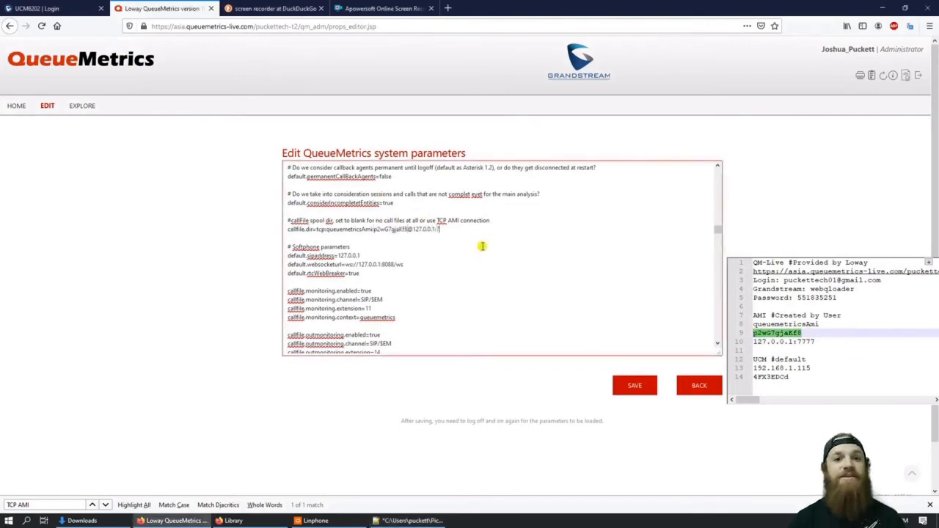
Step: Find the 'Enables AMI' section in the QueueMetrics system parameters text
{"action": "left_click", "coordinate": [816, 352]}
{"action": "key", "text": "ctrl+Tab"}
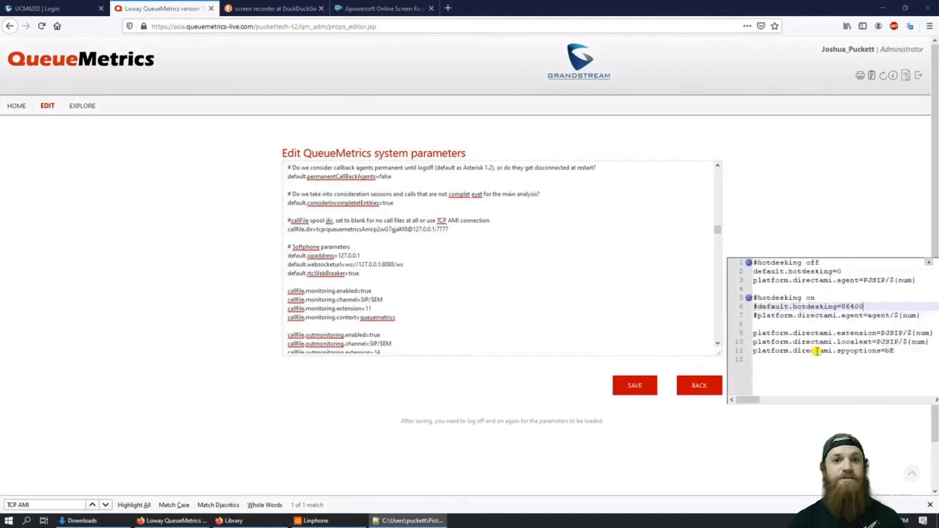
{"action": "left_click", "coordinate": [391, 276]}
{"action": "key", "text": "ctrl+f"}
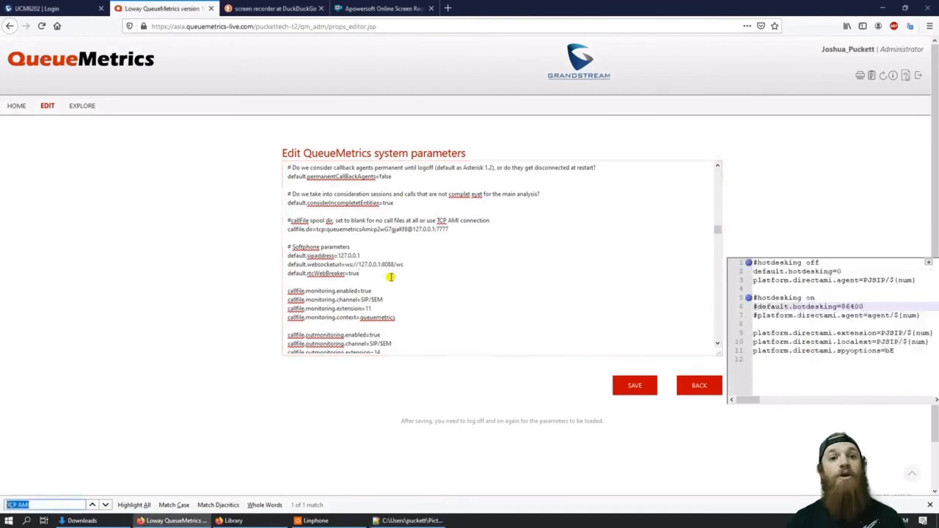
{"action": "type", "text": "Enables A"}
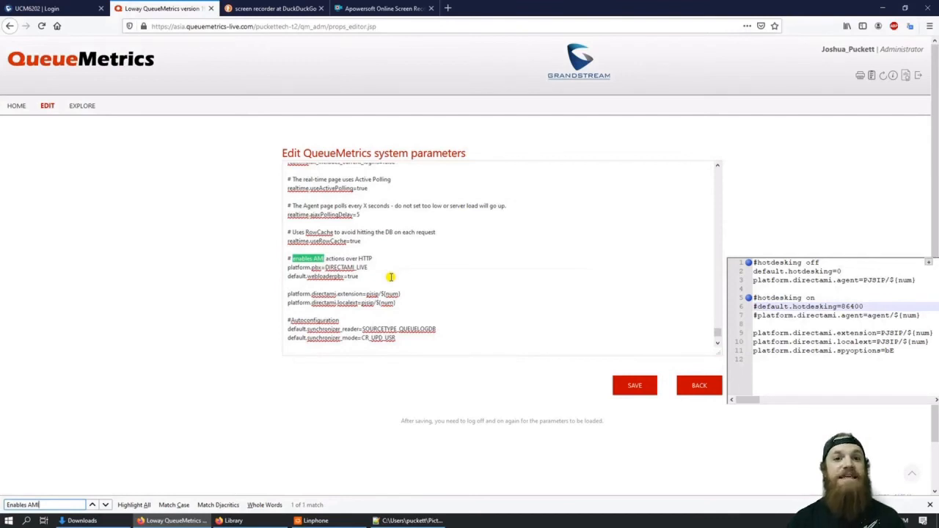
Step: Replace both platform.directami lines with the hotdesking and PJSIP directami block, then save
{"action": "left_click_drag", "start_coordinate": [905, 356], "coordinate": [729, 259]}
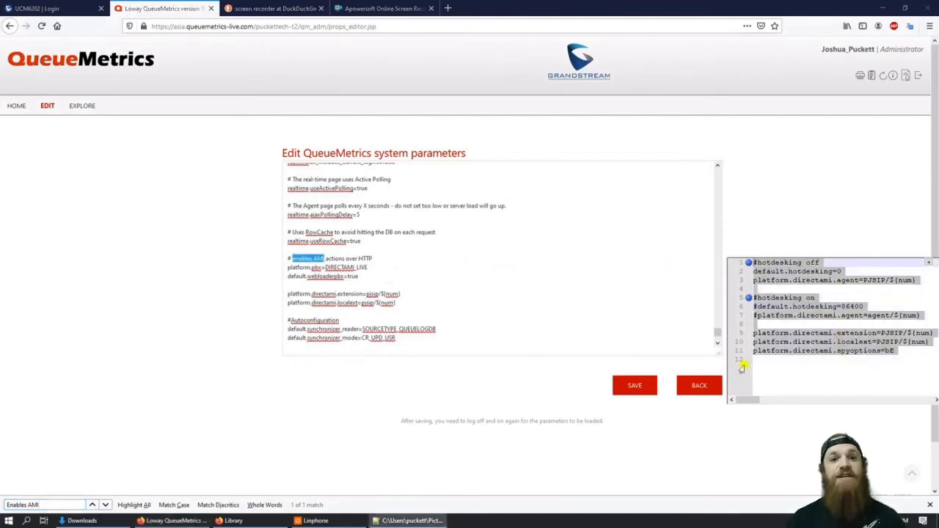
{"action": "left_click", "coordinate": [403, 303]}
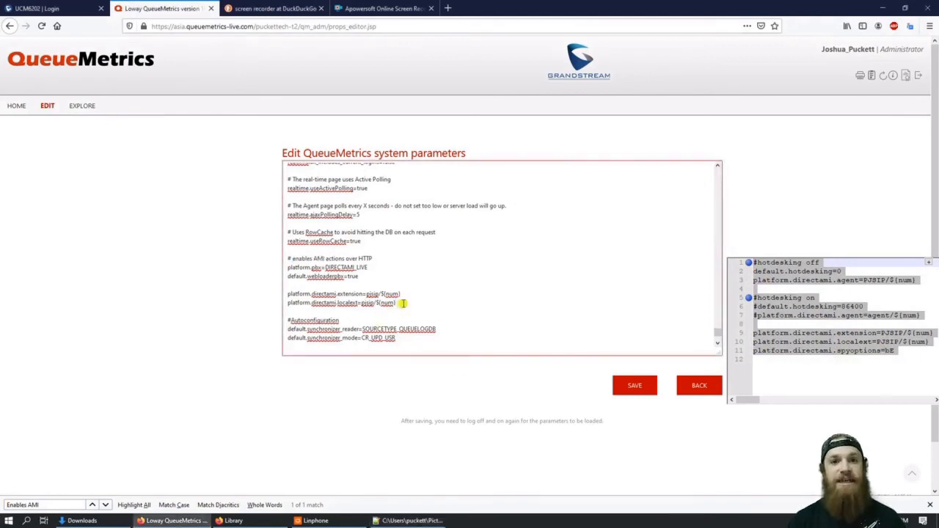
{"action": "key", "text": "shift+Up"}
{"action": "key", "text": "shift+Left"}
{"action": "key", "text": "shift+Left"}
{"action": "key", "text": "shift+Left"}
{"action": "key", "text": "shift+Left"}
{"action": "key", "text": "shift+Left"}
{"action": "key", "text": "shift+Left"}
{"action": "key", "text": "shift+Left"}
{"action": "key", "text": "shift+Left"}
{"action": "key", "text": "shift+Left"}
{"action": "key", "text": "shift+Left"}
{"action": "key", "text": "shift+Left"}
{"action": "key", "text": "shift+Left"}
{"action": "key", "text": "shift+Left"}
{"action": "key", "text": "shift+Left"}
{"action": "key", "text": "shift+Left"}
{"action": "key", "text": "shift+Left"}
{"action": "key", "text": "shift+Left"}
{"action": "key", "text": "shift+Left"}
{"action": "key", "text": "shift+Left"}
{"action": "key", "text": "shift+Left"}
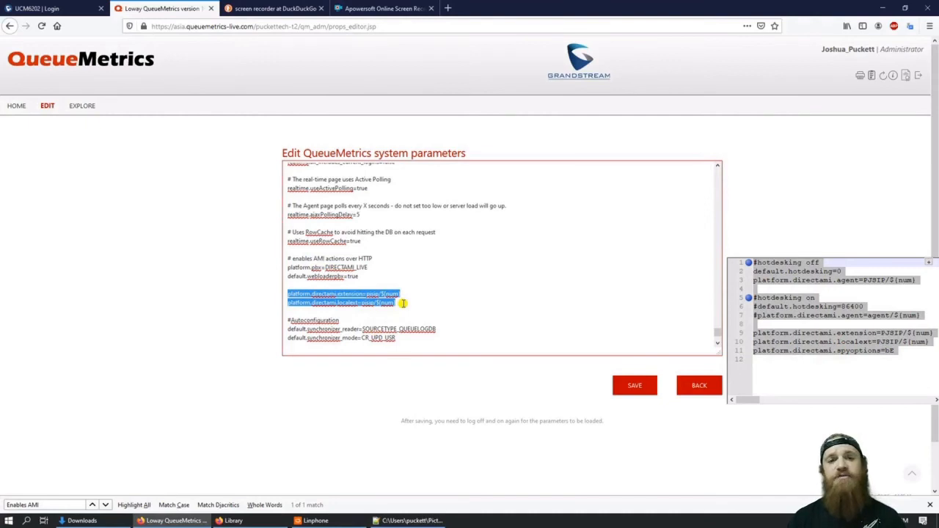
{"action": "key", "text": "ctrl+v"}
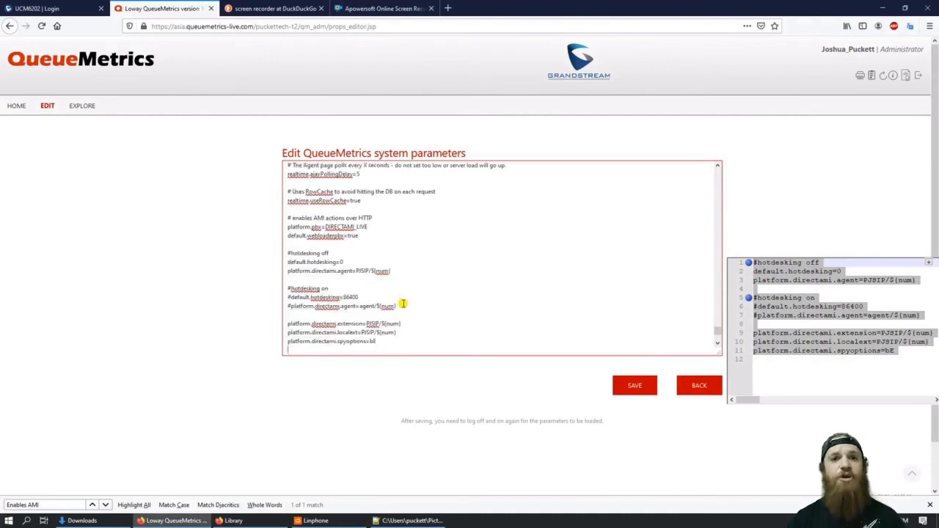
{"action": "scroll", "coordinate": [403, 299], "scroll_direction": "down", "scroll_amount": 4}
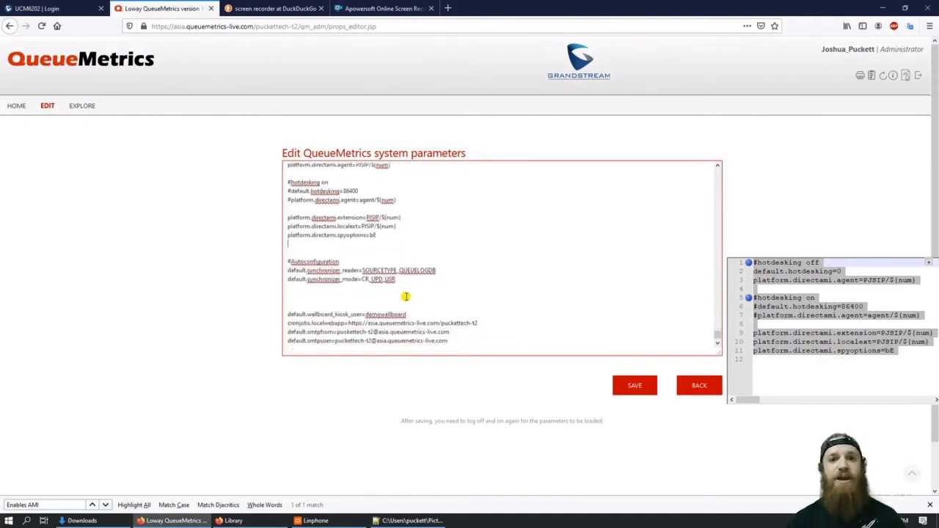
{"action": "left_click", "coordinate": [627, 388]}
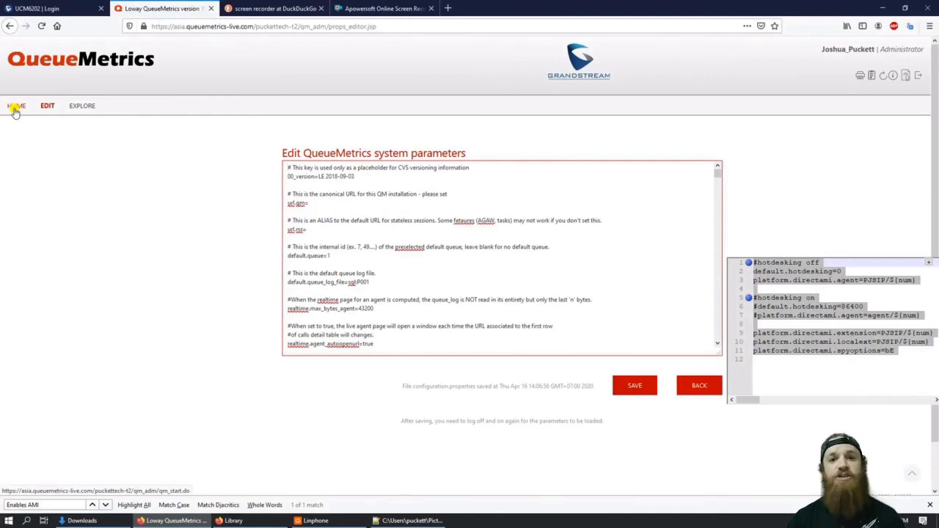
Step: From HOME, open Configuration Synchronizer and import from the QueueLog Database Table
{"action": "left_click", "coordinate": [15, 107]}
{"action": "scroll", "coordinate": [644, 360], "scroll_direction": "down", "scroll_amount": 3}
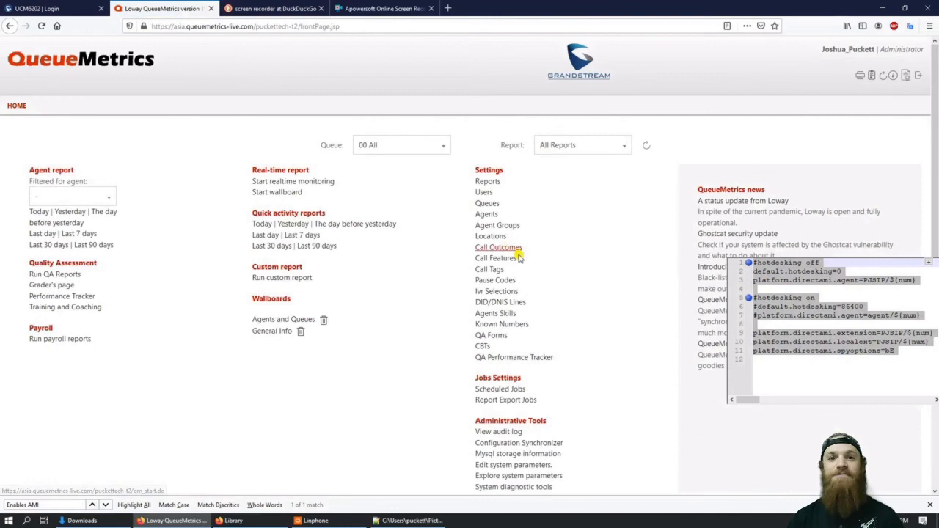
{"action": "scroll", "coordinate": [648, 379], "scroll_direction": "down", "scroll_amount": 3}
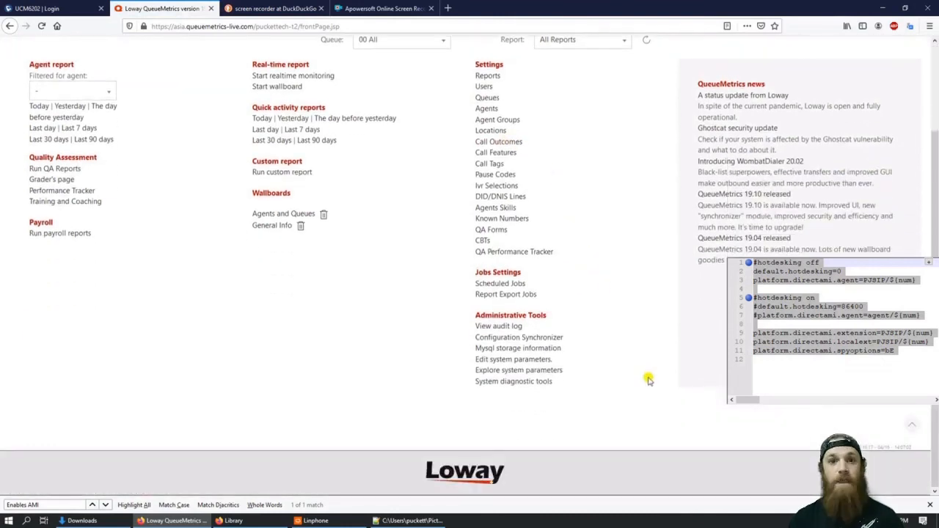
{"action": "left_click", "coordinate": [551, 339]}
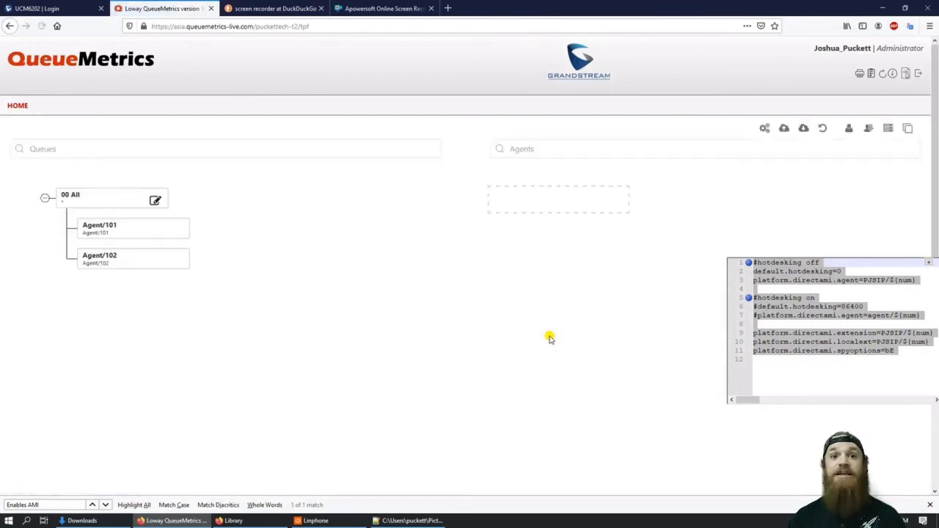
{"action": "left_click", "coordinate": [784, 128]}
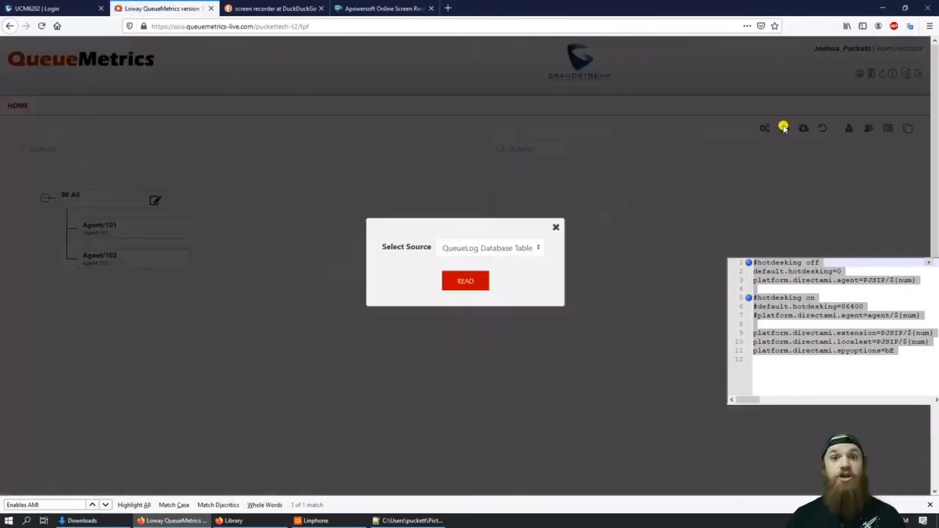
{"action": "left_click", "coordinate": [460, 283]}
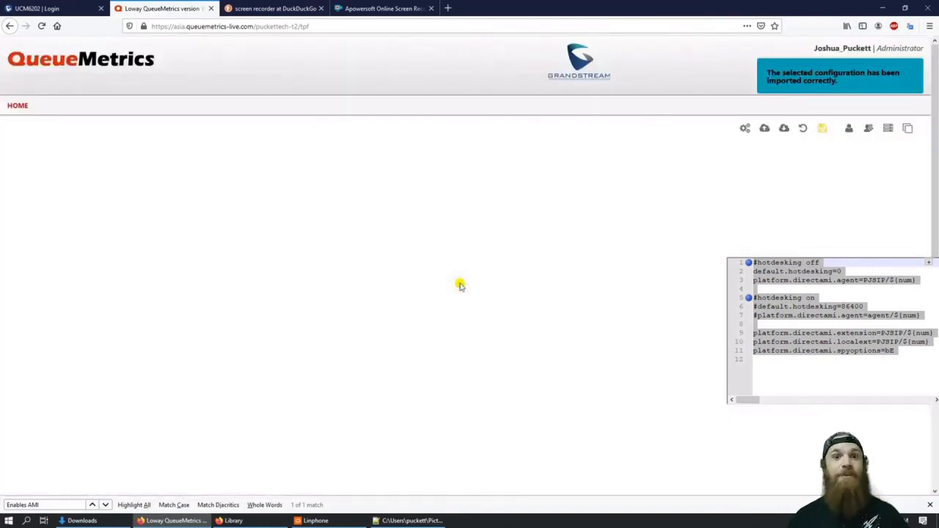
Step: Place a test call to 6500 from Linphone, then hang up
{"action": "left_click", "coordinate": [319, 520]}
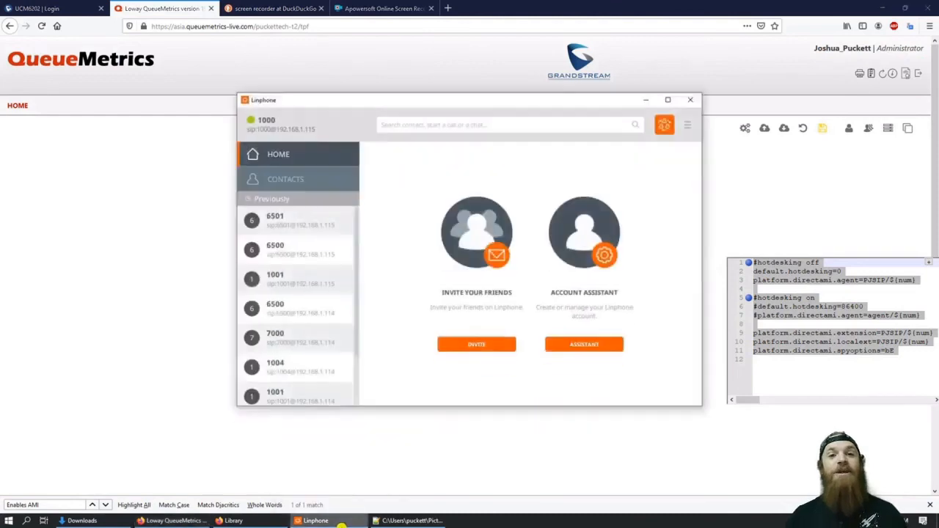
{"action": "left_click", "coordinate": [415, 125]}
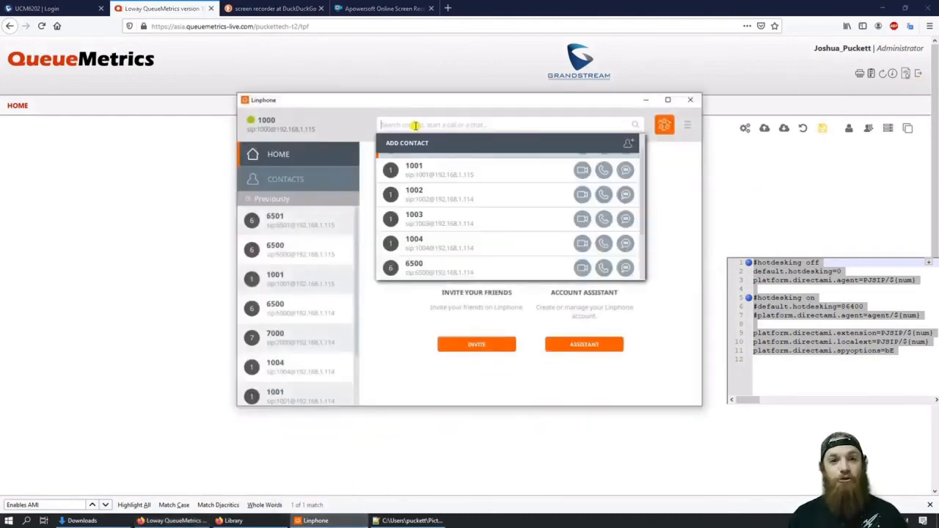
{"action": "type", "text": "6500"}
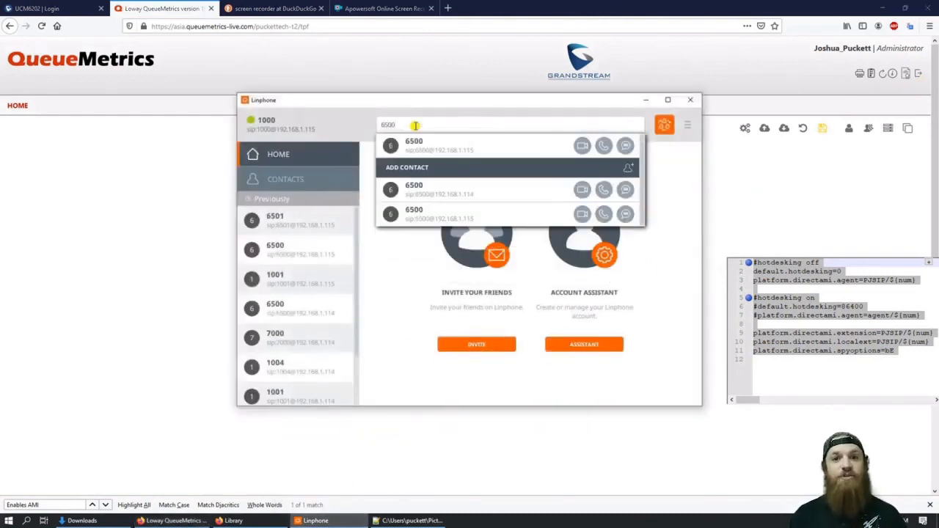
{"action": "left_click", "coordinate": [602, 146]}
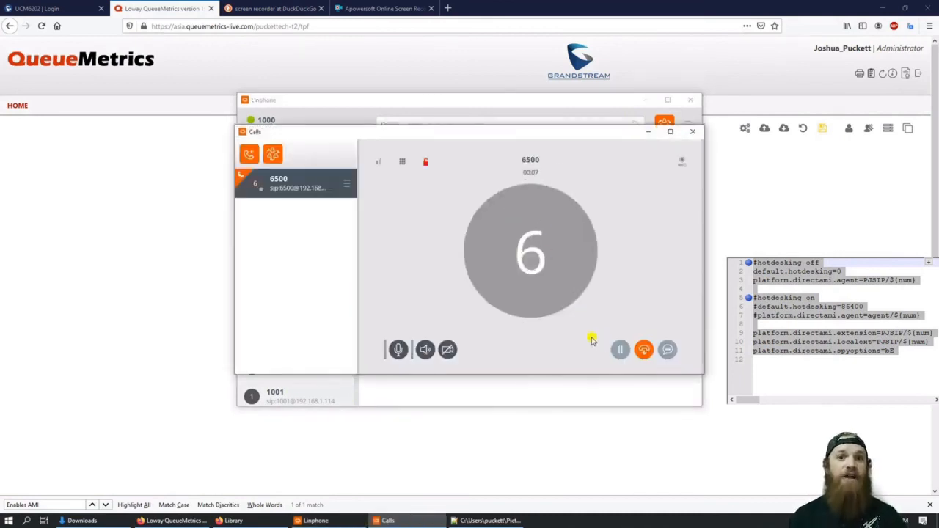
{"action": "left_click", "coordinate": [643, 349]}
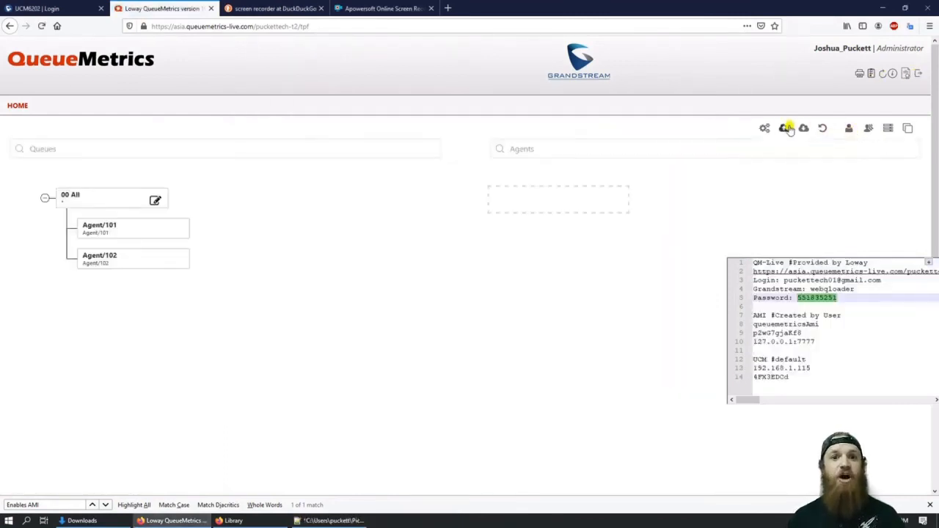
Step: Re-import queues and agents, apply them, and add a PJSIP alias to all agents
{"action": "left_click", "coordinate": [786, 129]}
{"action": "left_click", "coordinate": [465, 286]}
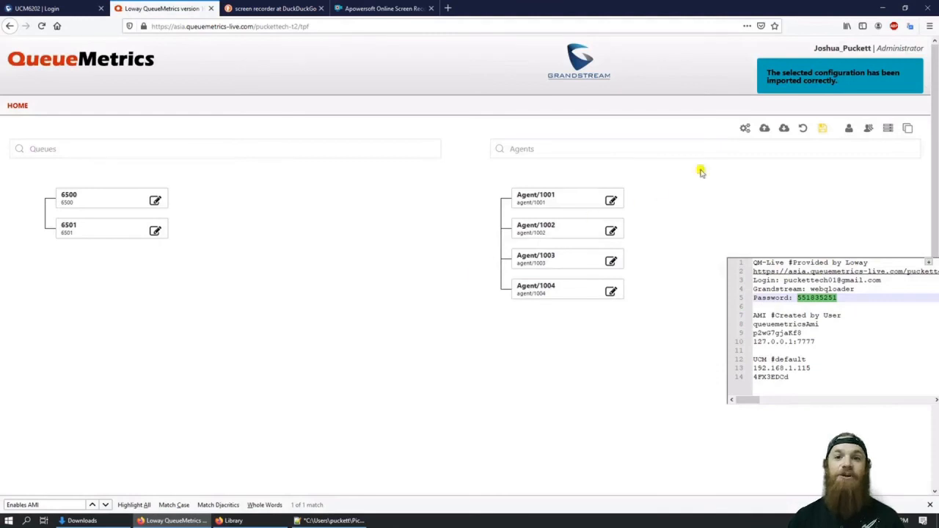
{"action": "left_click", "coordinate": [822, 129]}
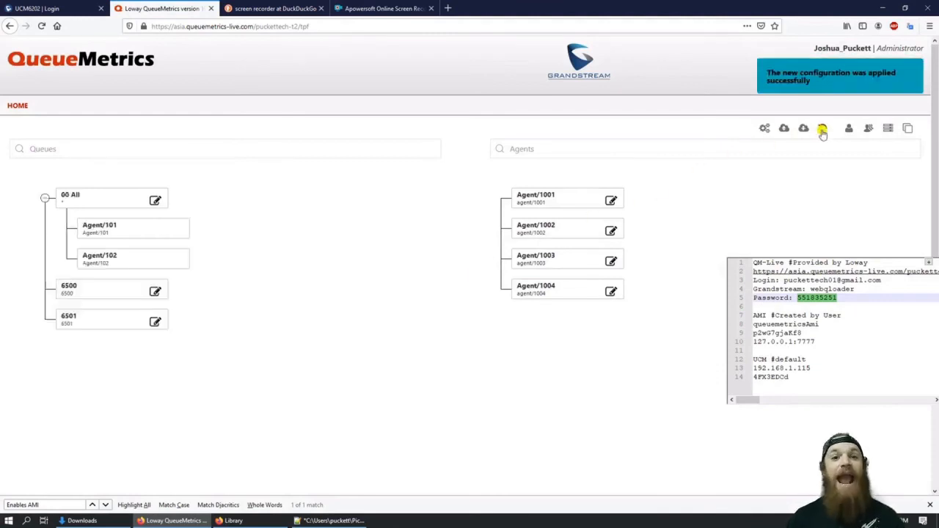
{"action": "left_click", "coordinate": [907, 129]}
{"action": "left_click", "coordinate": [476, 275]}
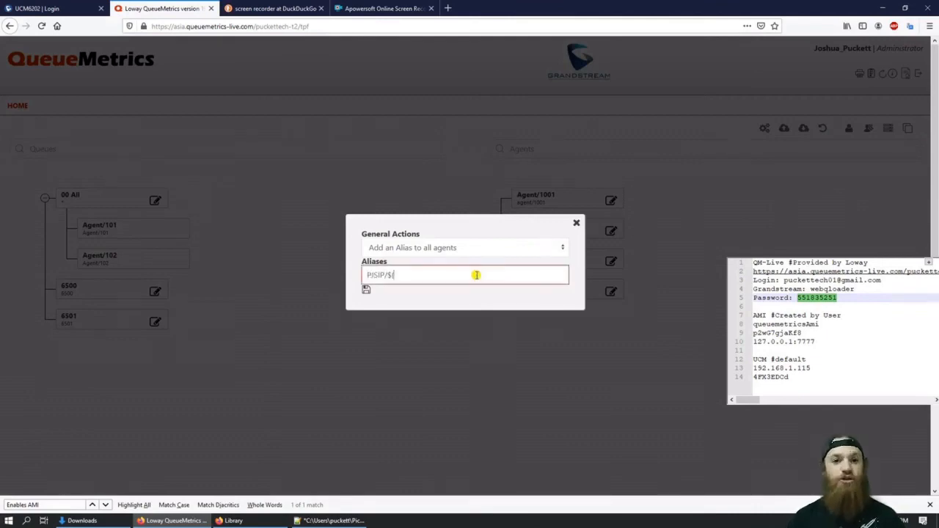
{"action": "left_click", "coordinate": [366, 290]}
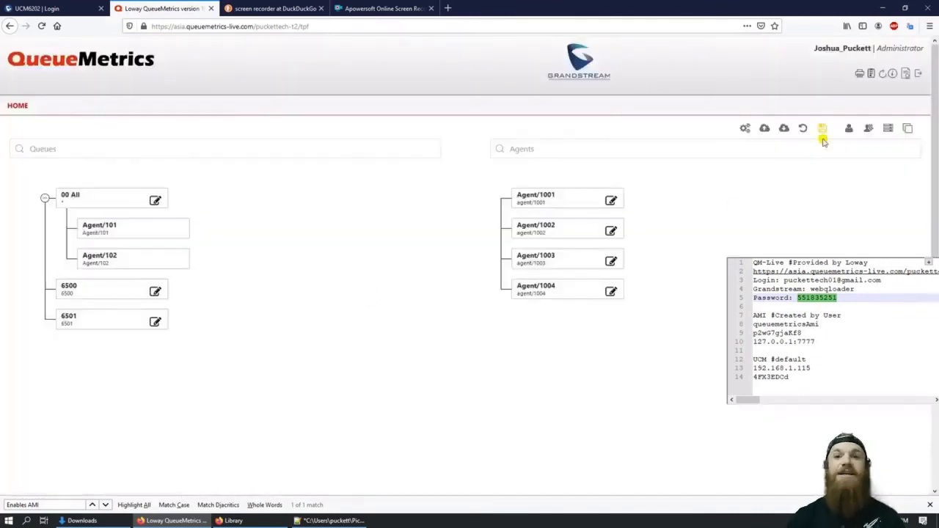
{"action": "left_click", "coordinate": [822, 130]}
Step: Log out and back in with the account e-mail and password, then open the General Info wallboard
{"action": "left_click", "coordinate": [921, 74]}
{"action": "left_click_drag", "start_coordinate": [783, 280], "coordinate": [798, 298]}
{"action": "key", "text": "ctrl+c"}
{"action": "left_click", "coordinate": [497, 174]}
{"action": "key", "text": "ctrl+v"}
{"action": "key", "text": "ctrl+c"}
{"action": "left_click", "coordinate": [486, 200]}
{"action": "key", "text": "ctrl+v"}
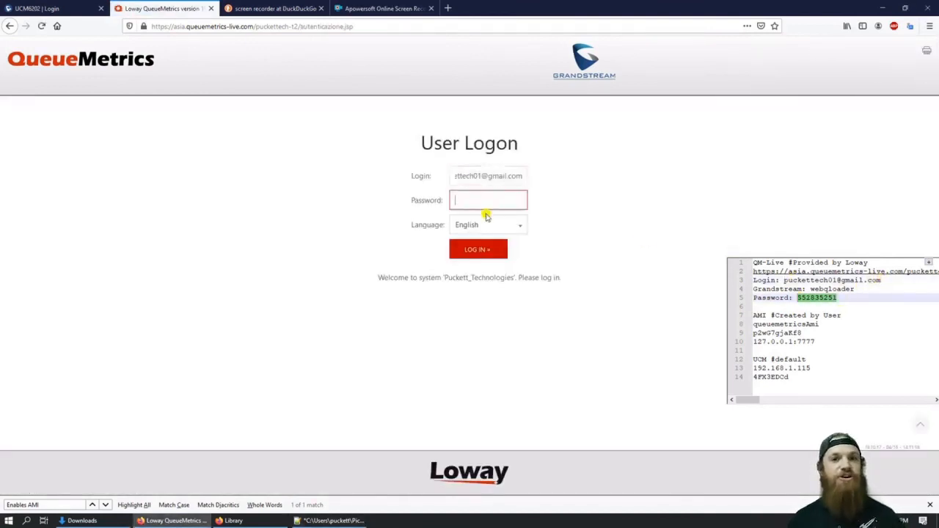
{"action": "left_click", "coordinate": [476, 250]}
{"action": "left_click", "coordinate": [272, 331]}
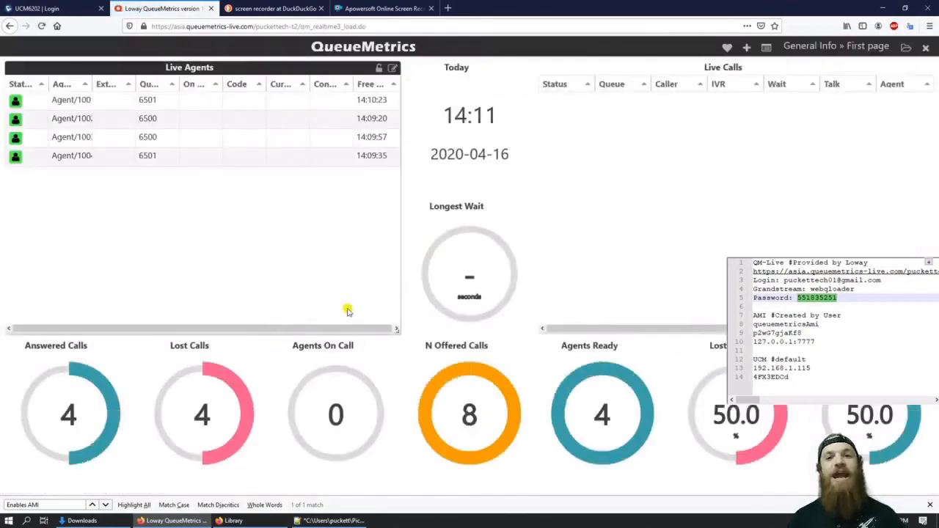